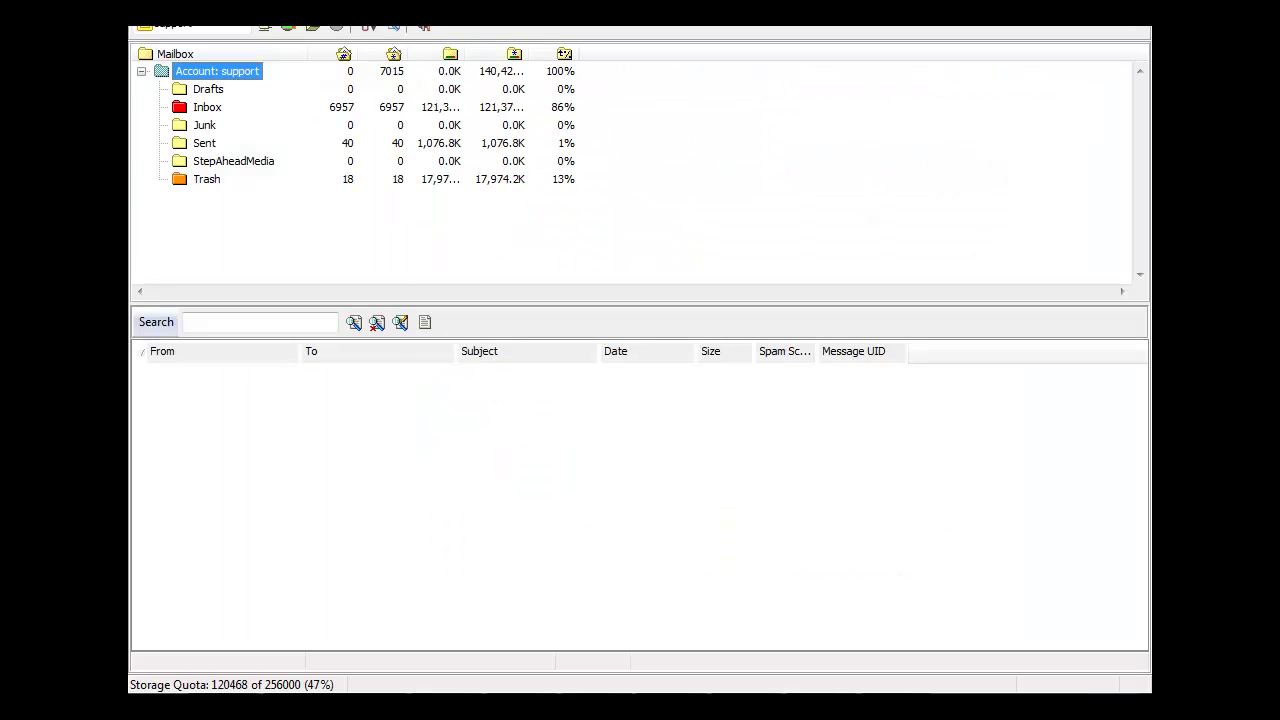
Examine the fields of the new account form and close it without adding an account
left_click(208, 28)
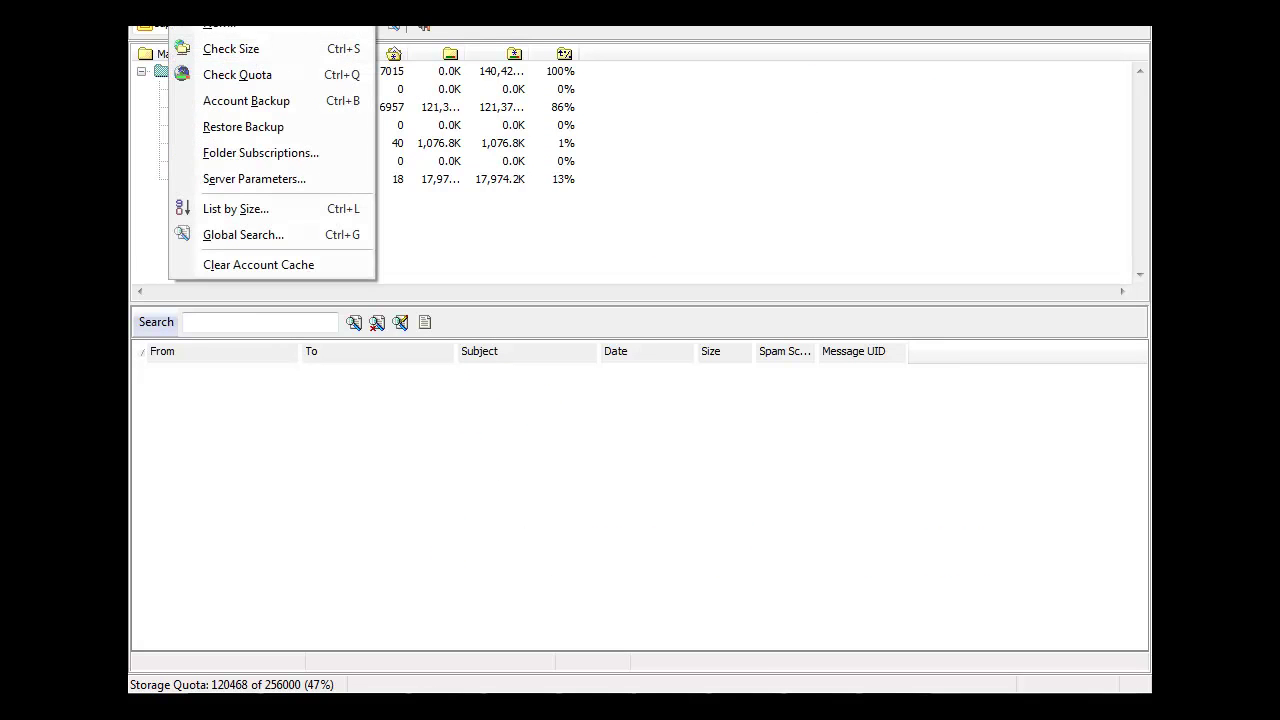
left_click(208, 28)
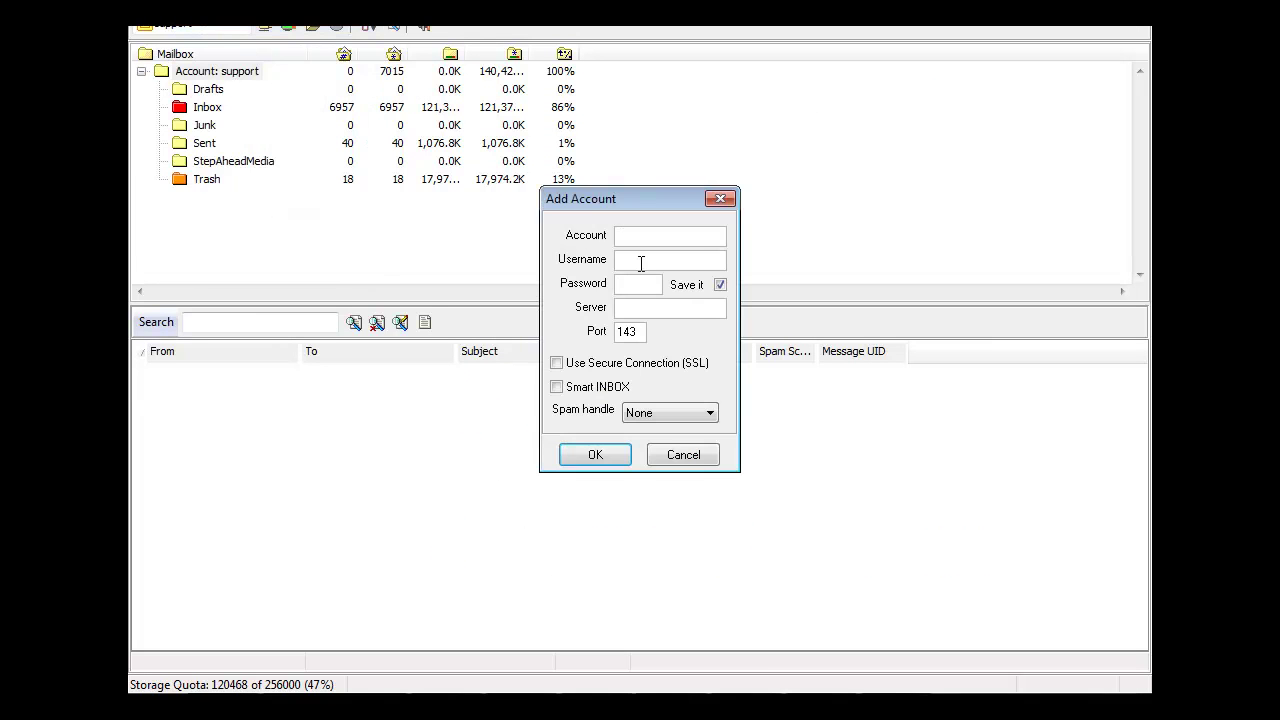
left_click(632, 294)
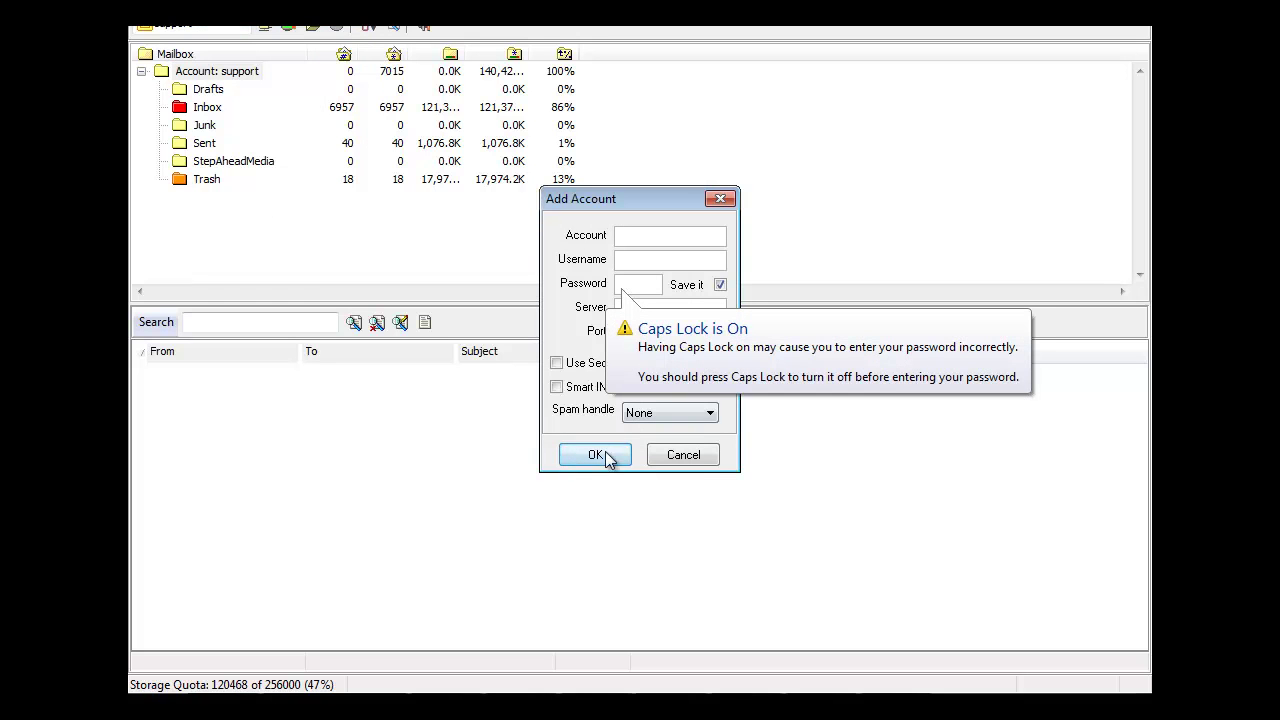
left_click(669, 462)
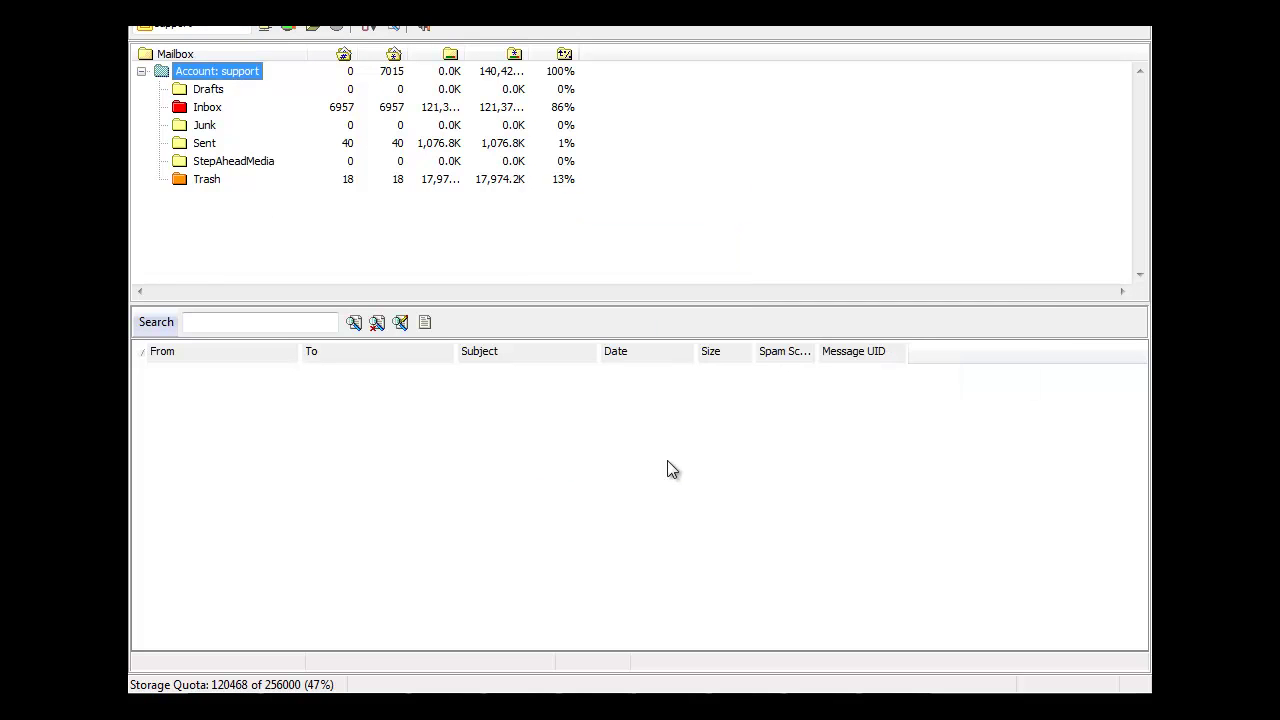
Review the account backup and restore options for the support account, closing the restore window without restoring anything
left_click(209, 28)
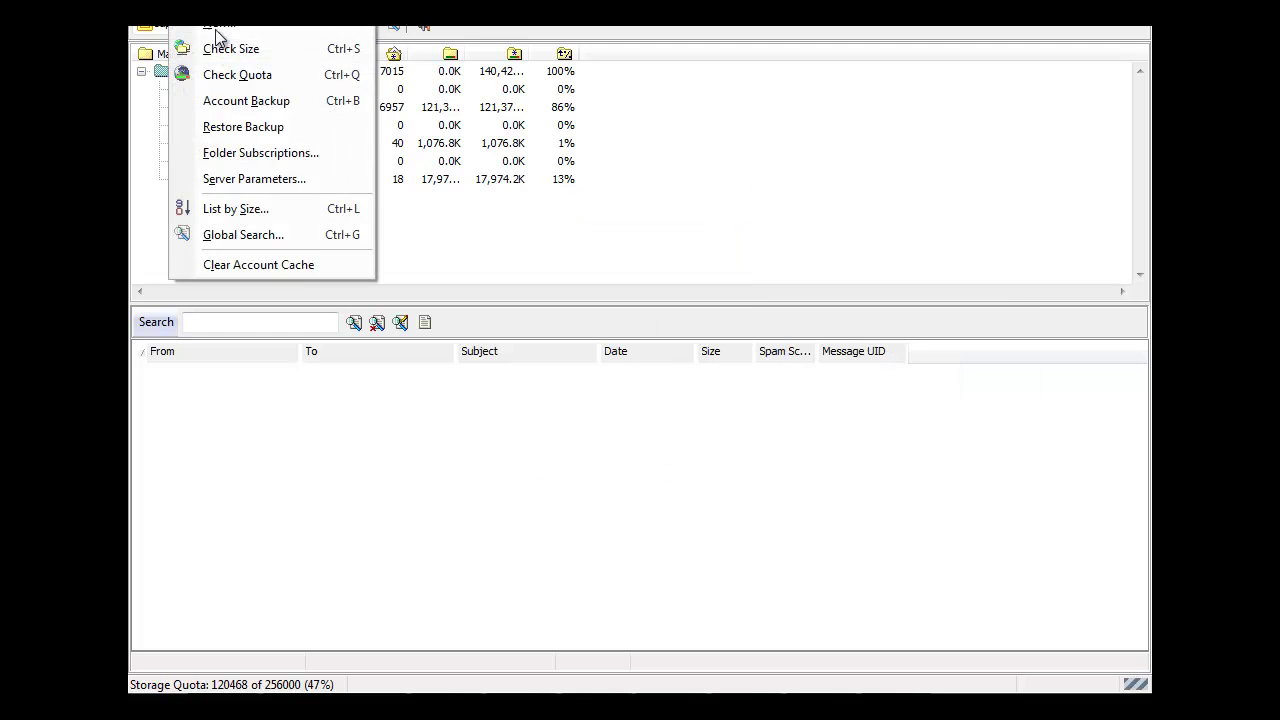
left_click(262, 104)
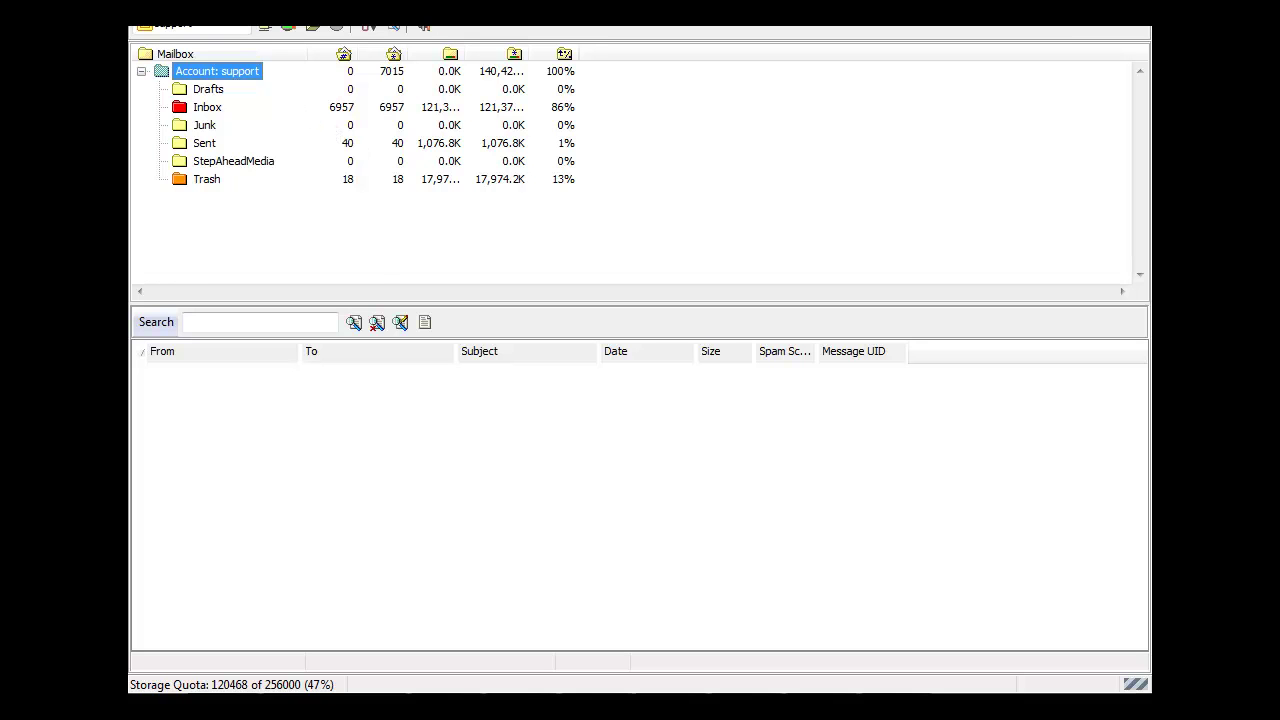
left_click(185, 20)
left_click(252, 130)
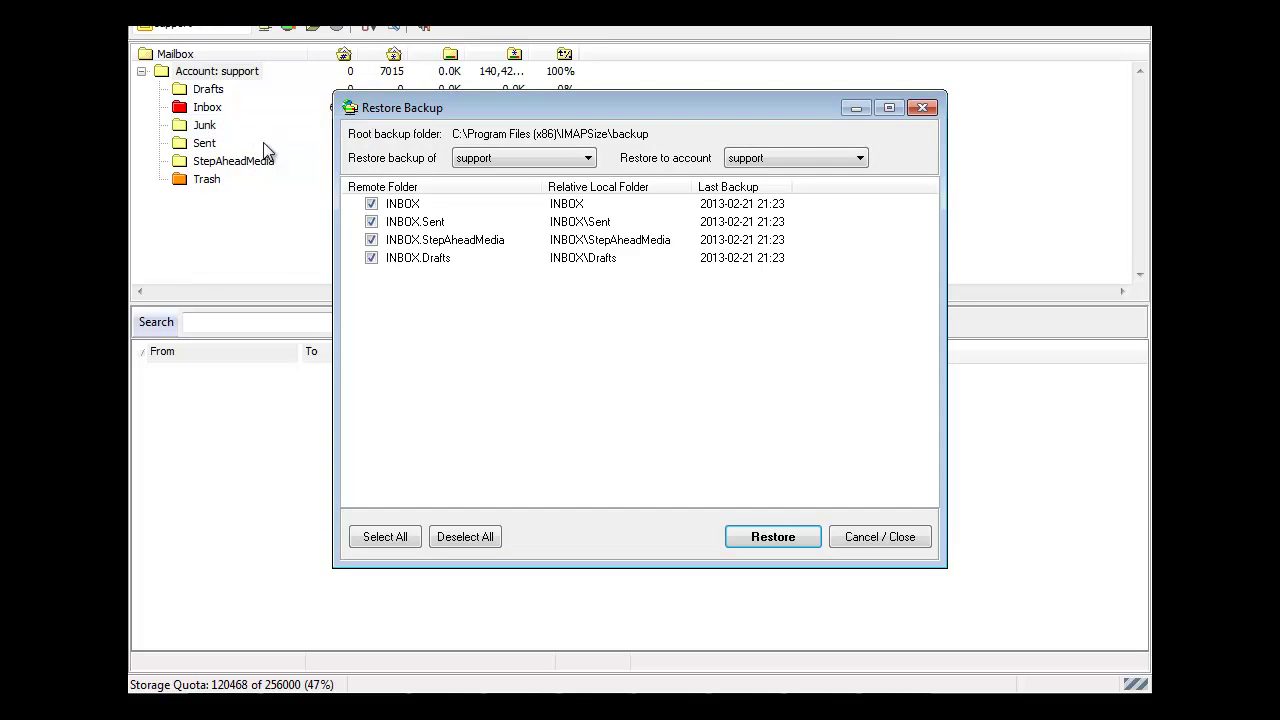
left_click(490, 157)
left_click(490, 176)
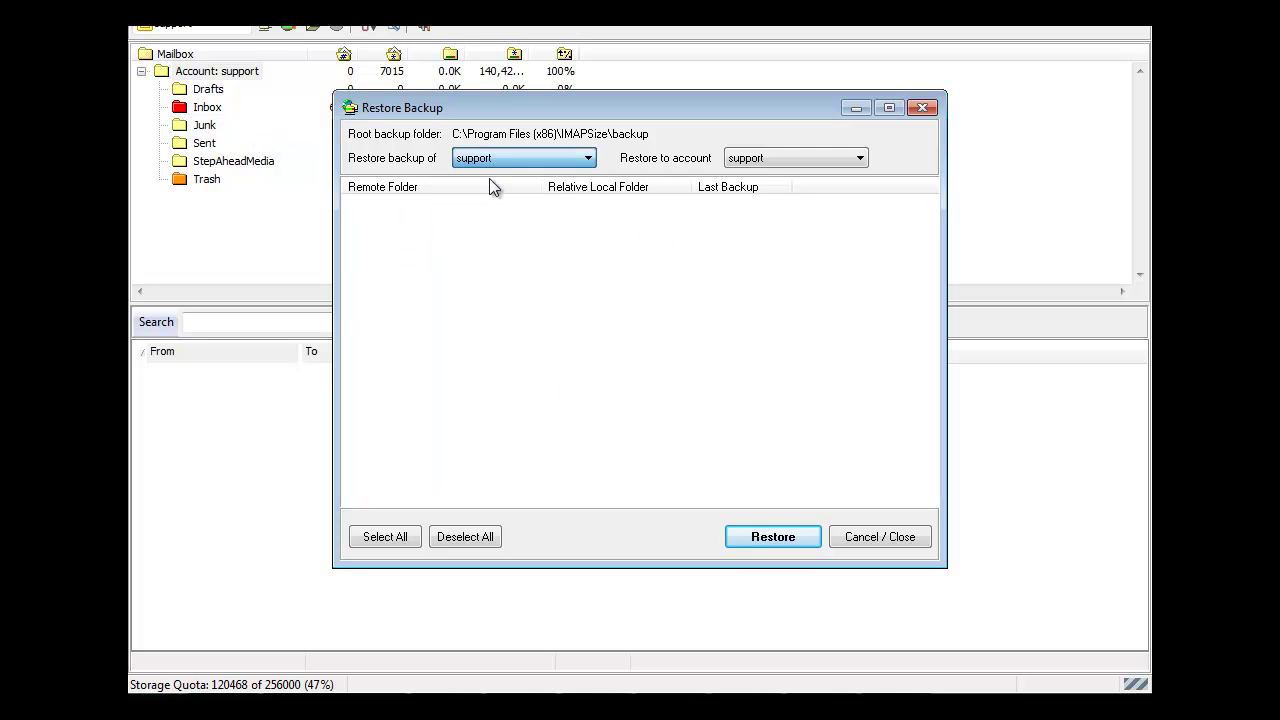
left_click(770, 160)
left_click(647, 405)
left_click(647, 405)
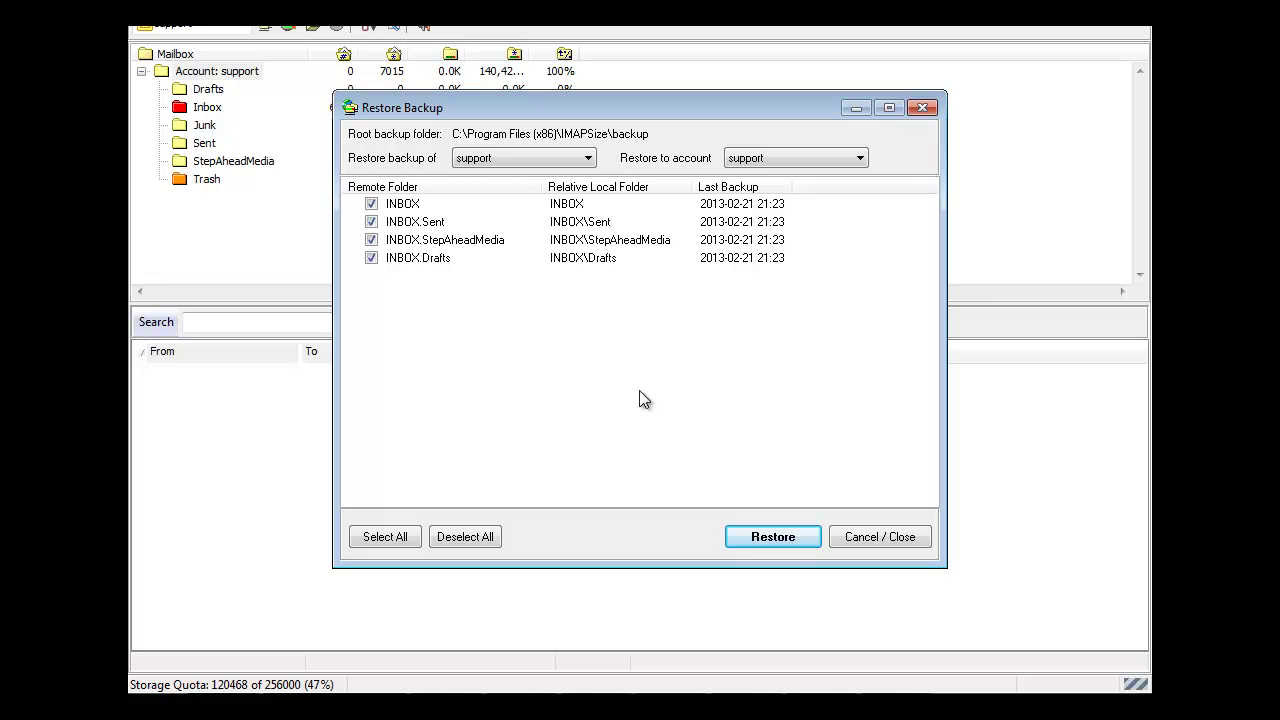
left_click(920, 112)
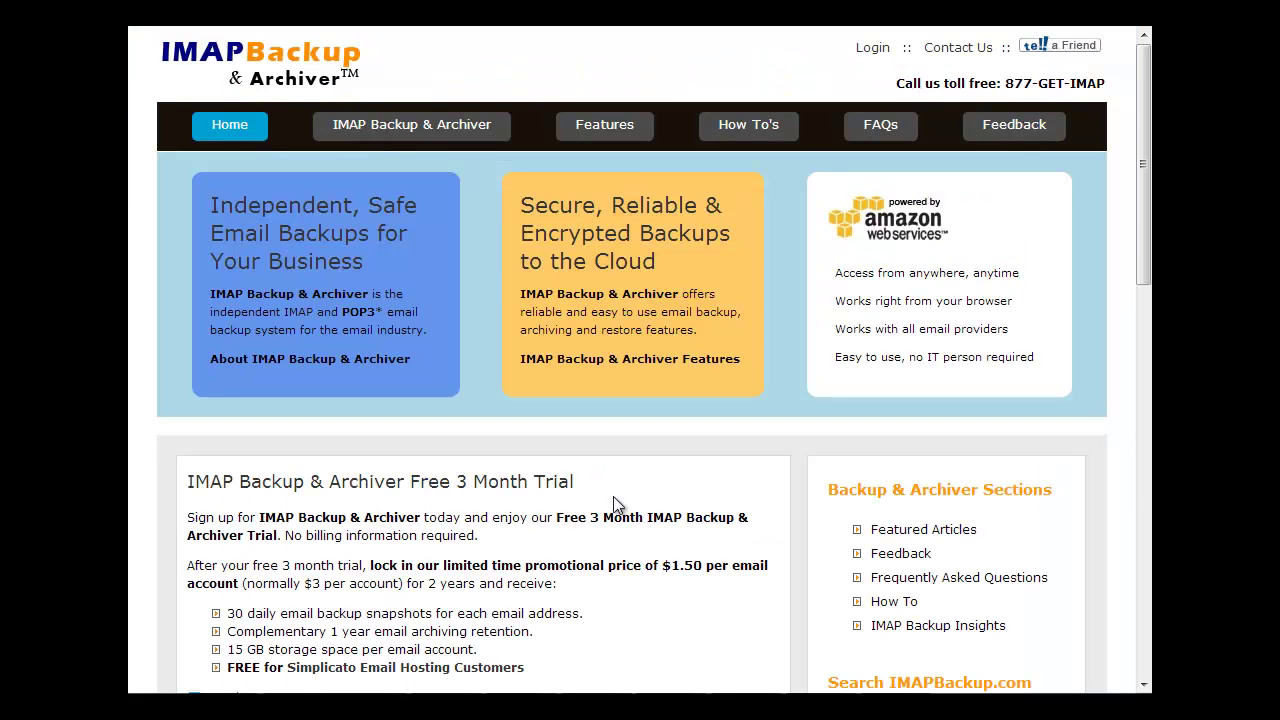
Switch to the IMAP Backup & Archiver website and examine its free 3 month trial offer
scroll(586, 537, "down", 3)
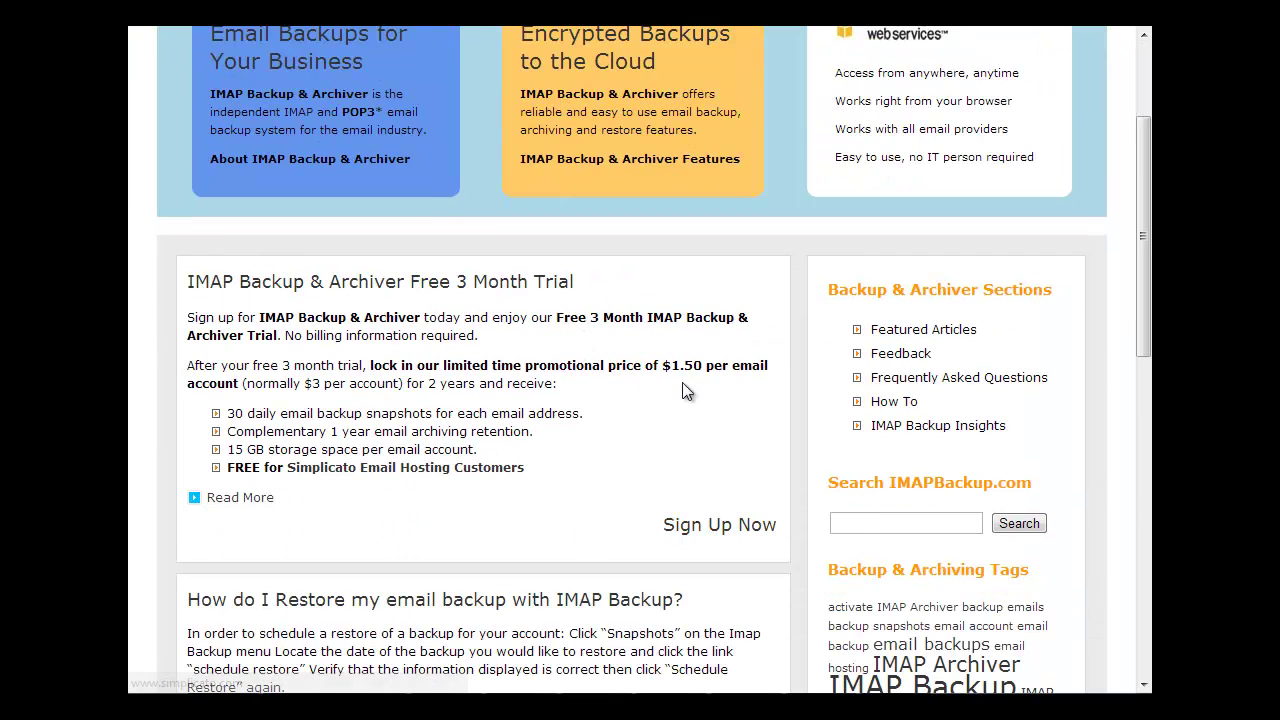
scroll(680, 440, "up", 3)
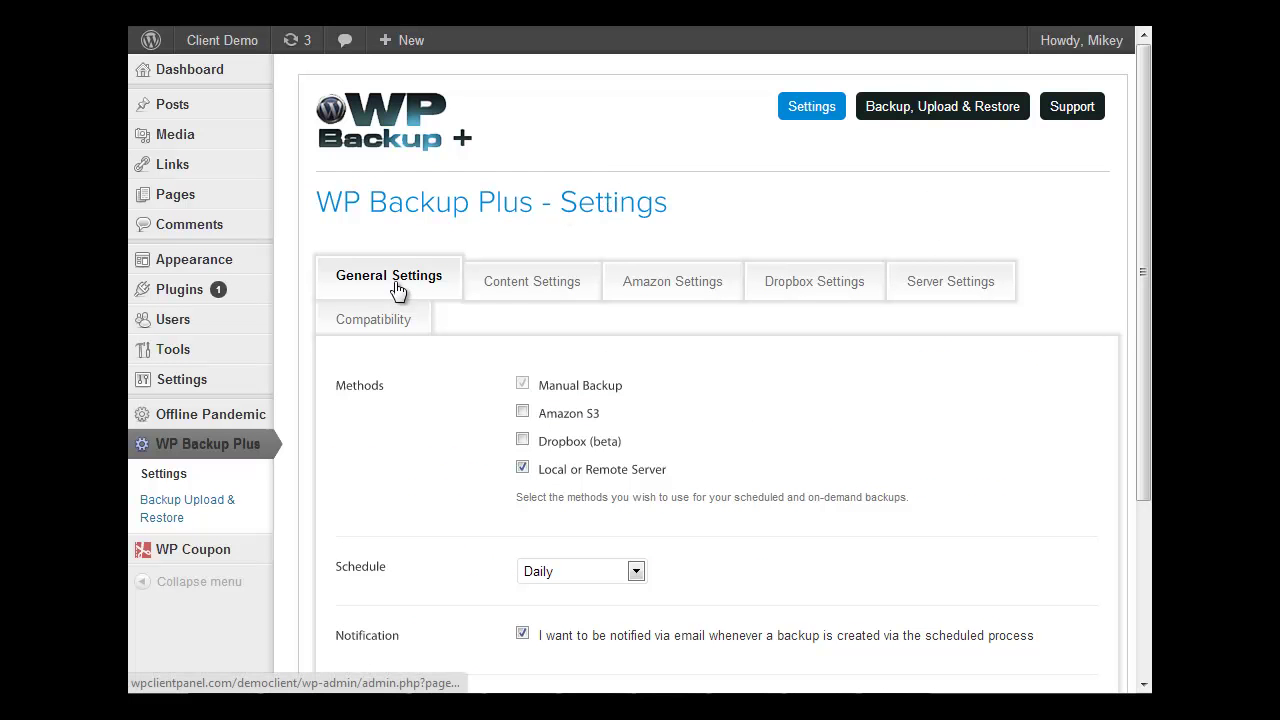
Examine the general settings of WP Backup Plus, including the available backup schedule intervals
scroll(510, 285, "down", 2)
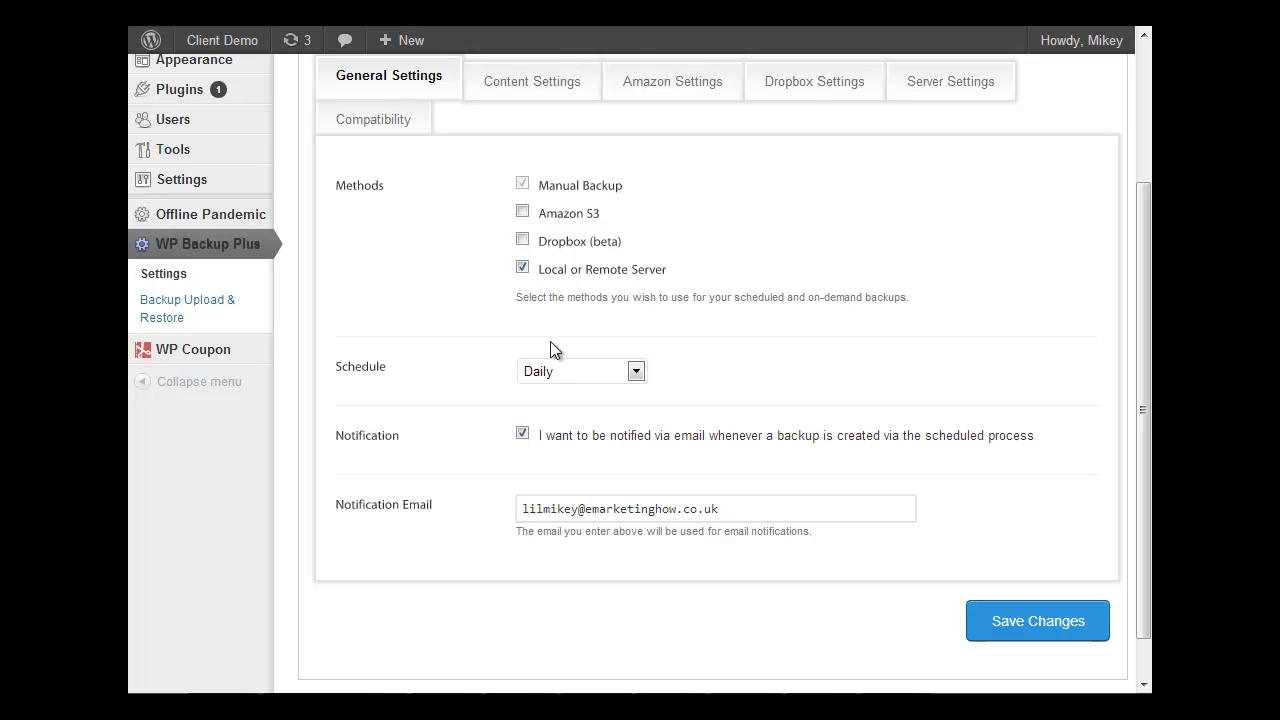
left_click(554, 372)
left_click(554, 372)
left_click(554, 372)
left_click(554, 372)
scroll(614, 412, "up", 3)
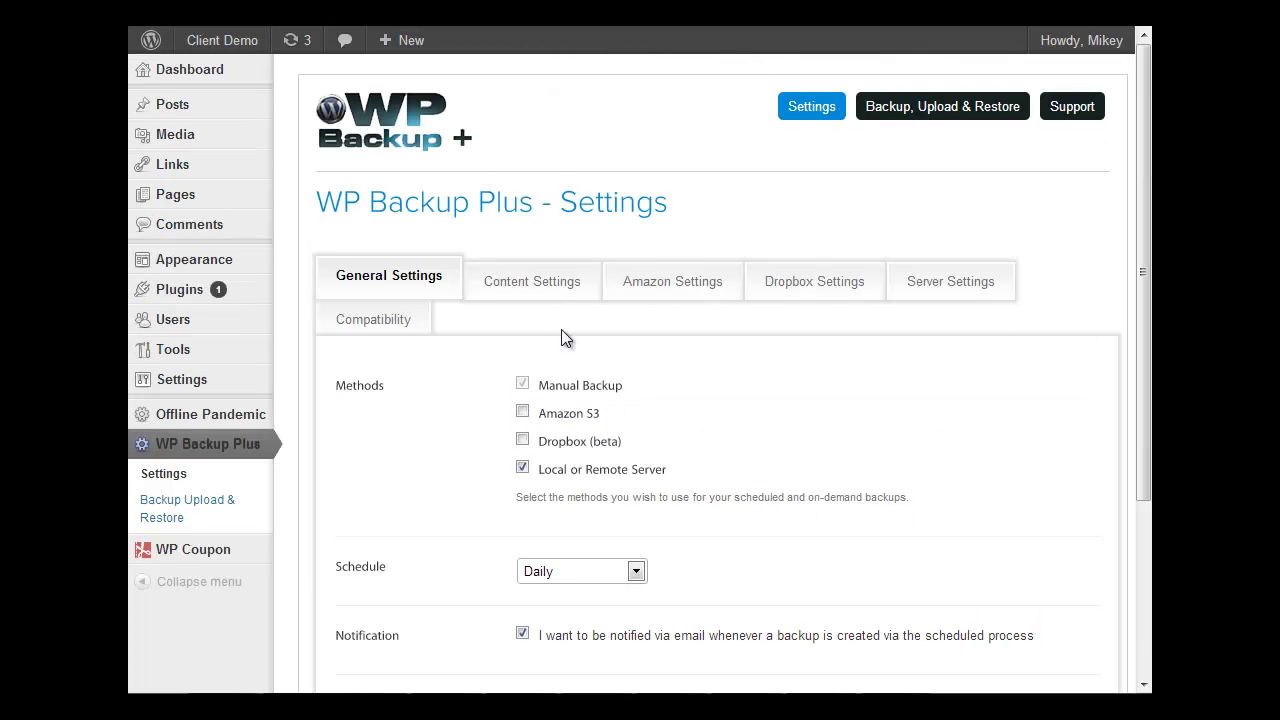
Review the server, Dropbox and content settings of WP Backup Plus
left_click(918, 279)
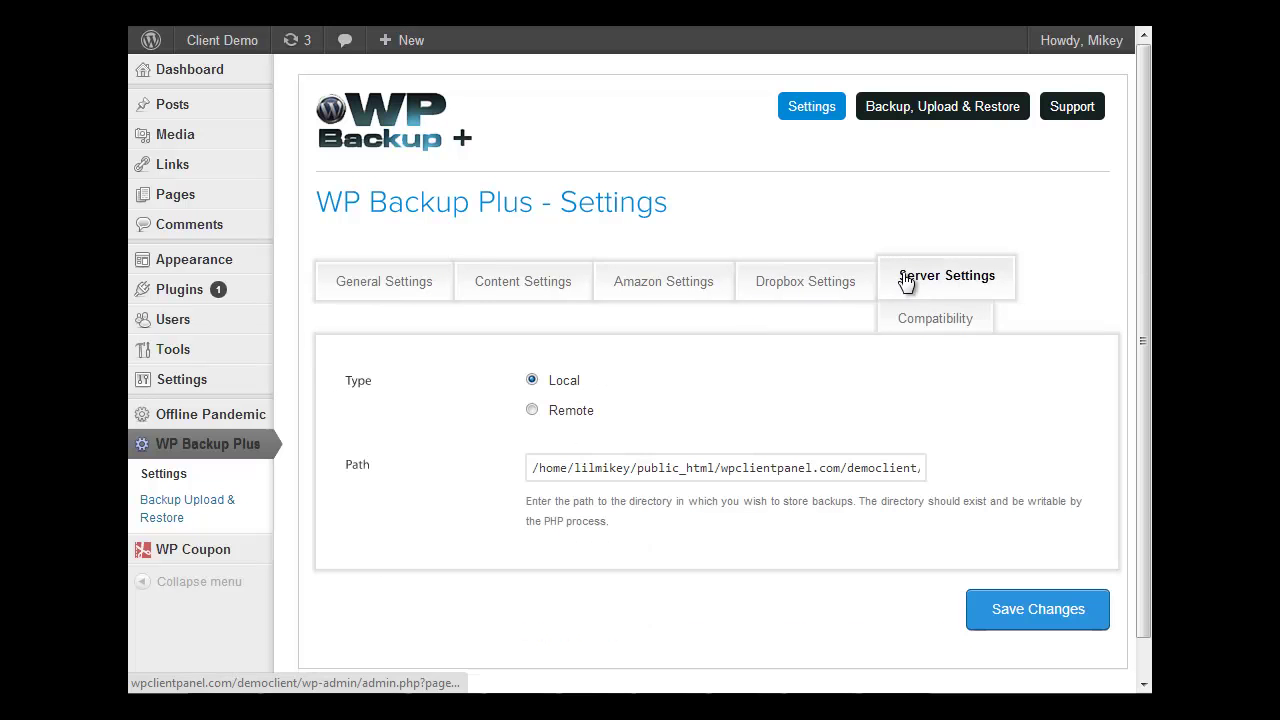
left_click(780, 289)
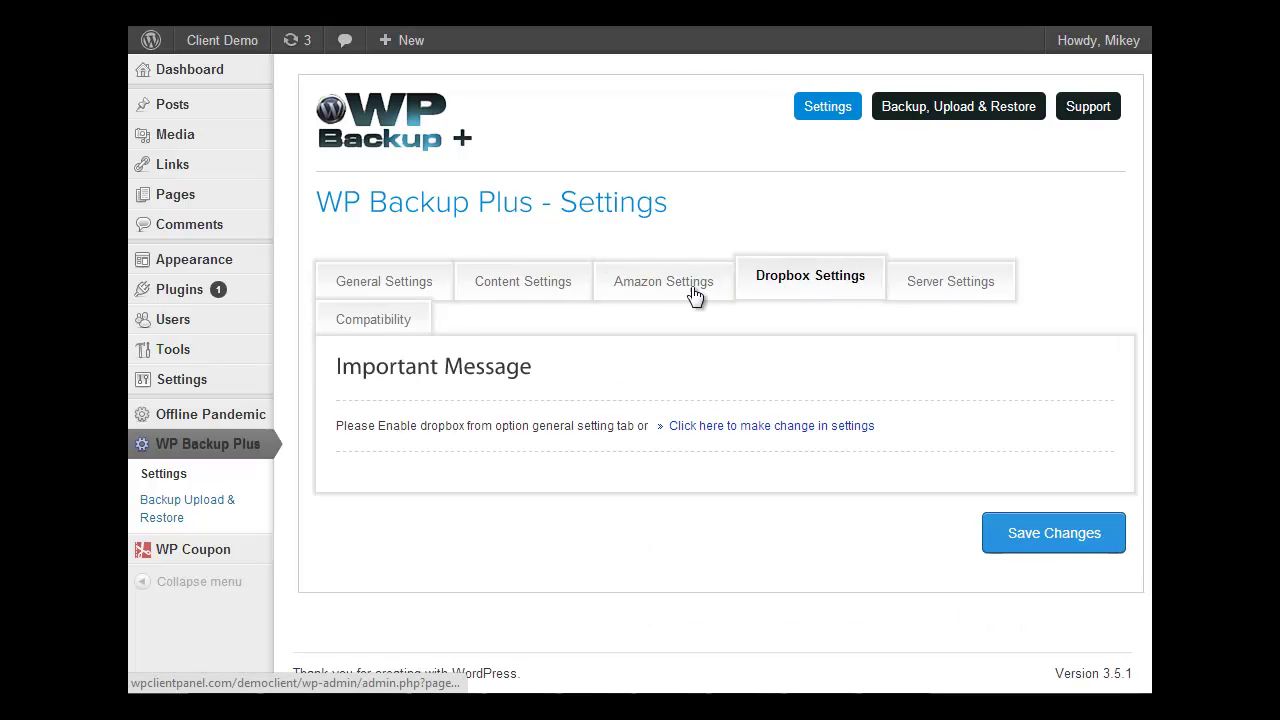
left_click(496, 284)
Start downloading an on-demand backup of the site with WP Backup Plus
left_click(170, 506)
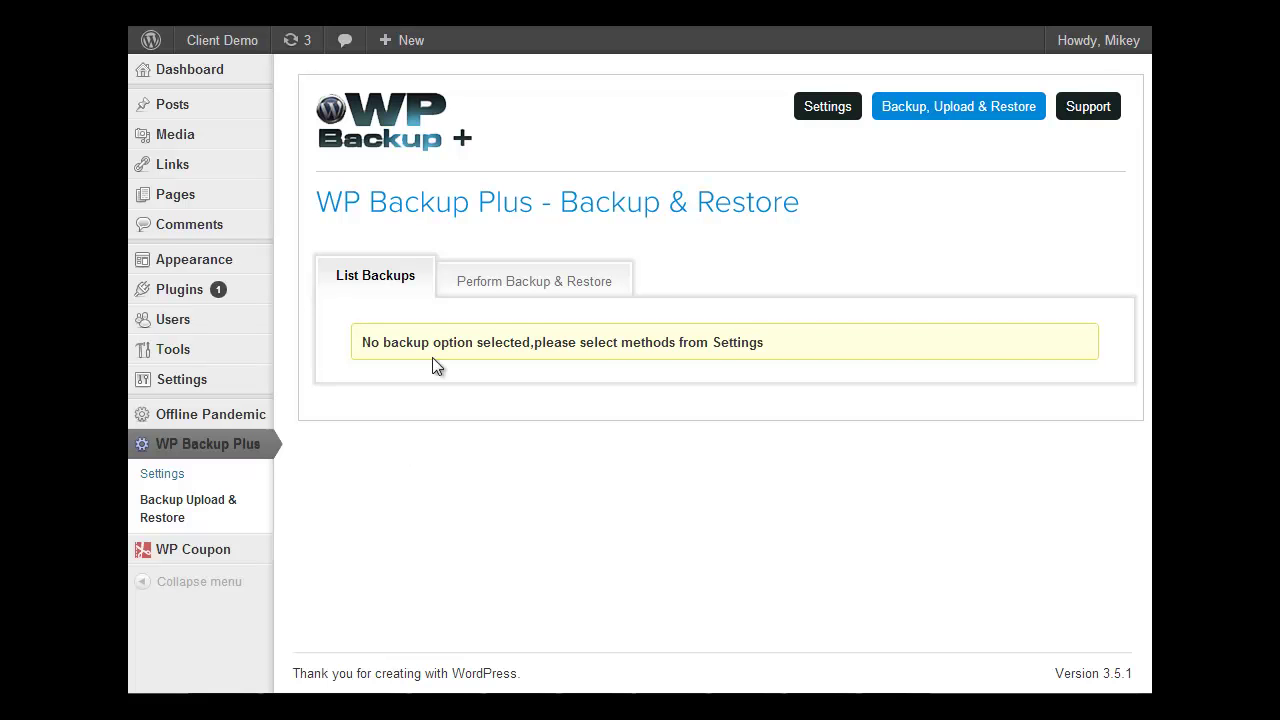
left_click(508, 287)
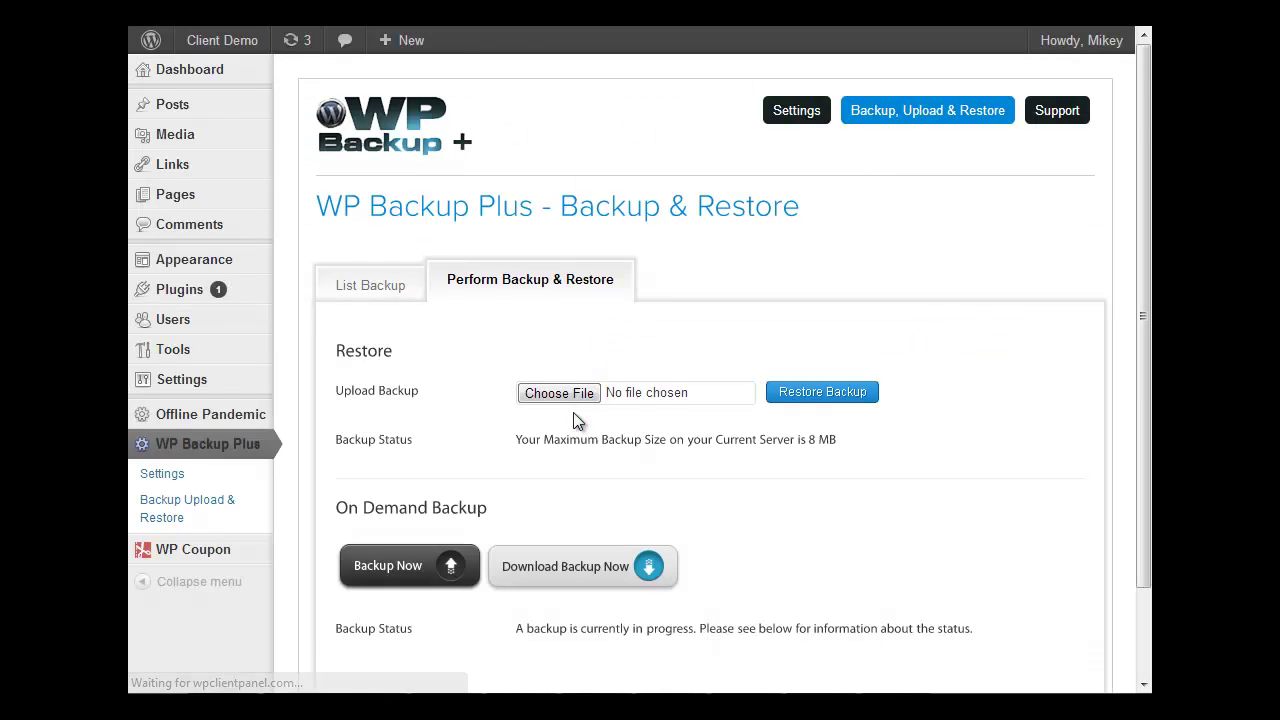
scroll(404, 444, "down", 2)
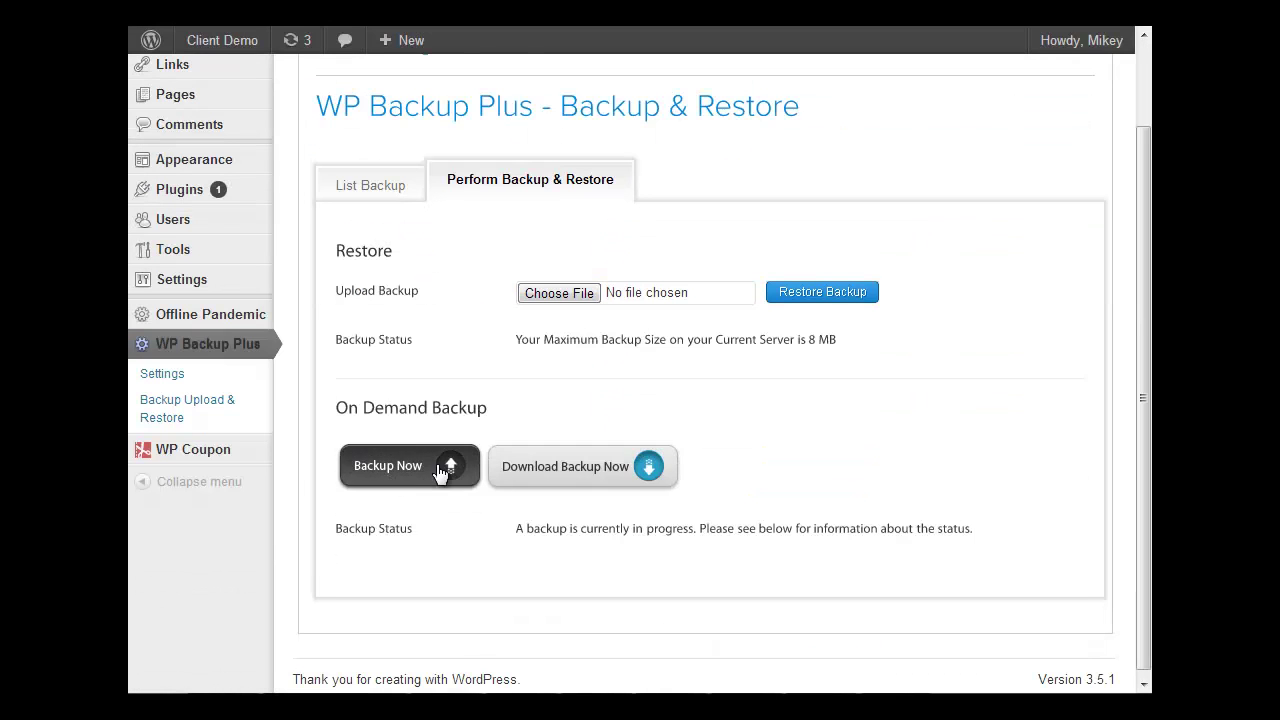
left_click(510, 472)
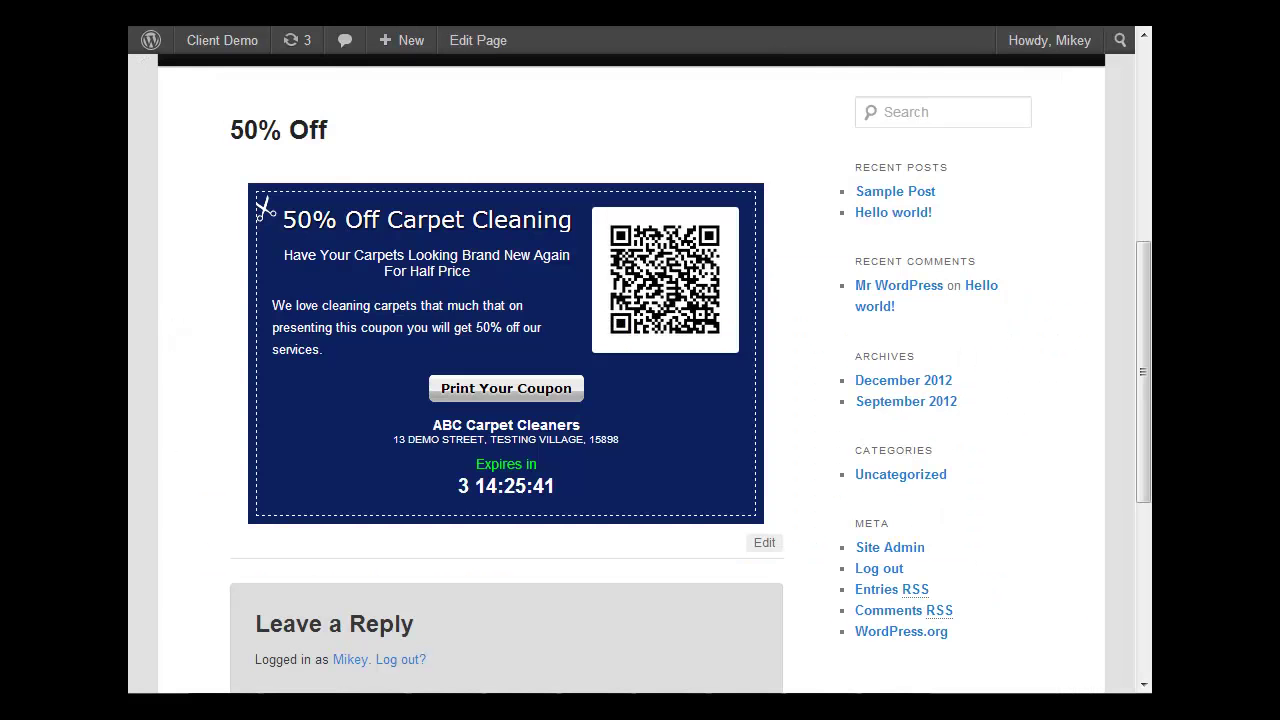
Examine the published 50% Off page with its carpet cleaning coupon and expiry countdown
scroll(563, 186, "up", 3)
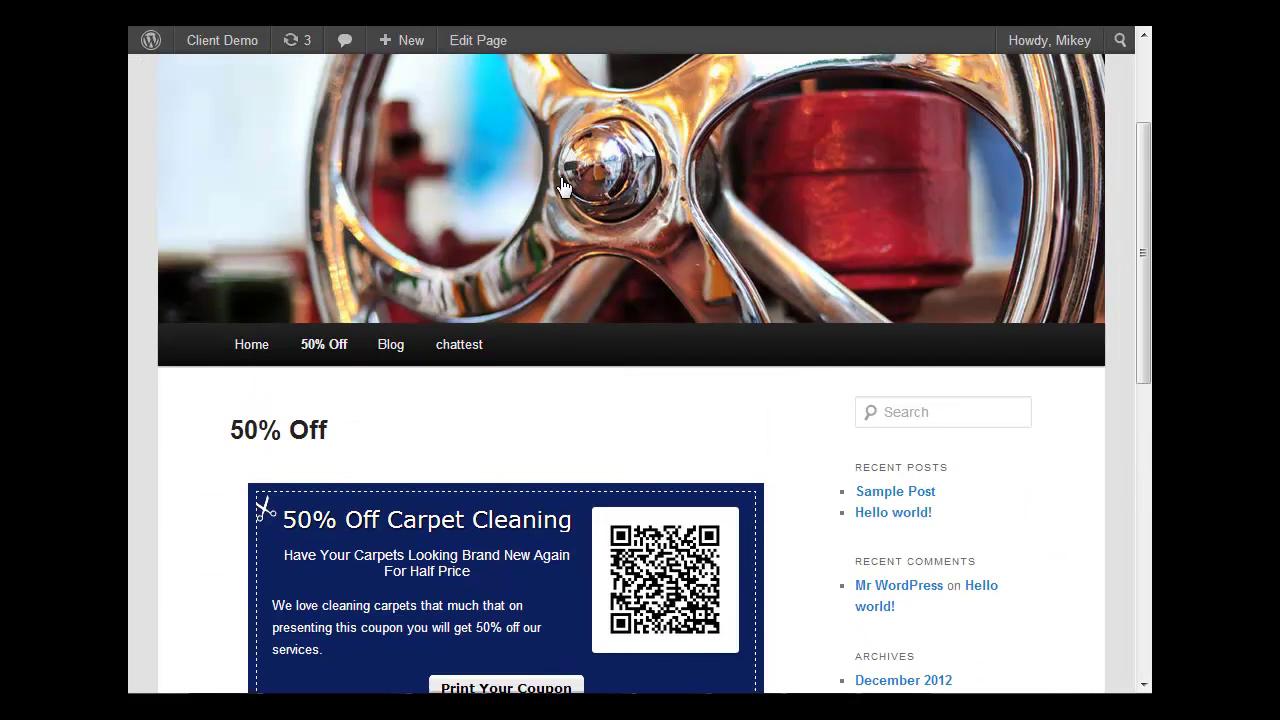
scroll(563, 187, "down", 1)
left_click(290, 40)
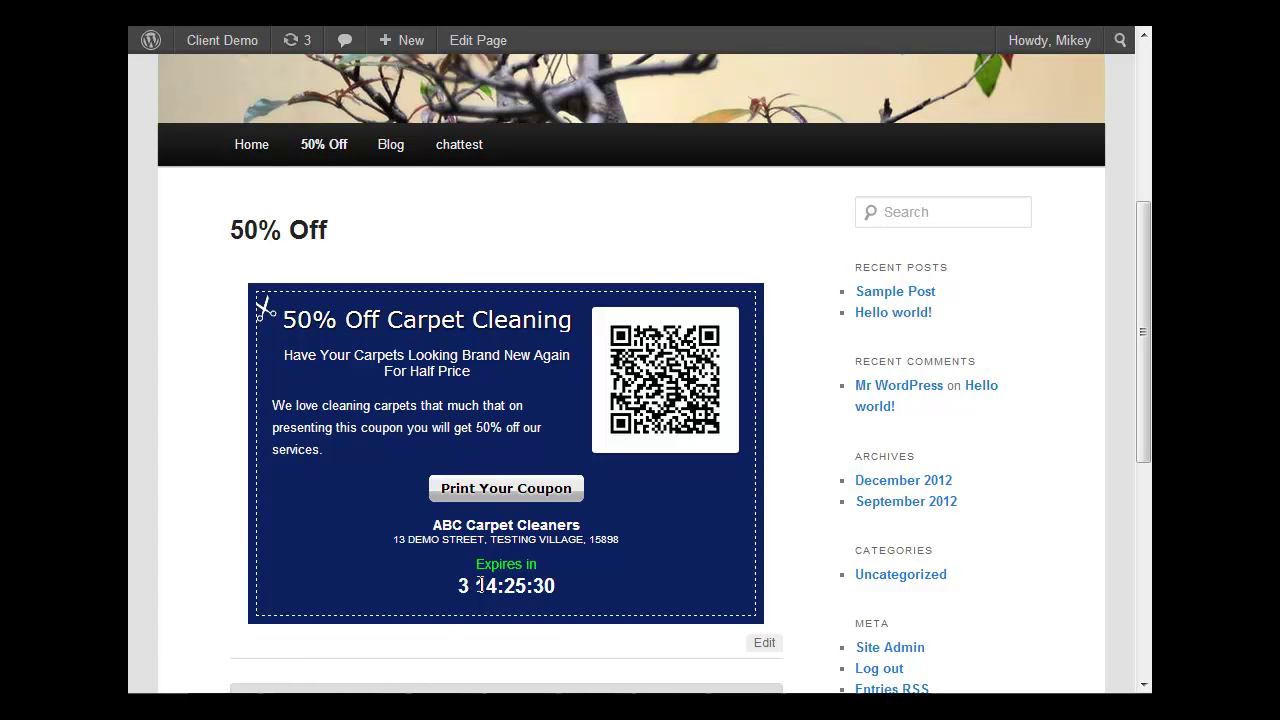
left_click_drag(470, 585, 550, 586)
Review the general information and the content fields of the BuyOne coupon in its editor
left_click(665, 20)
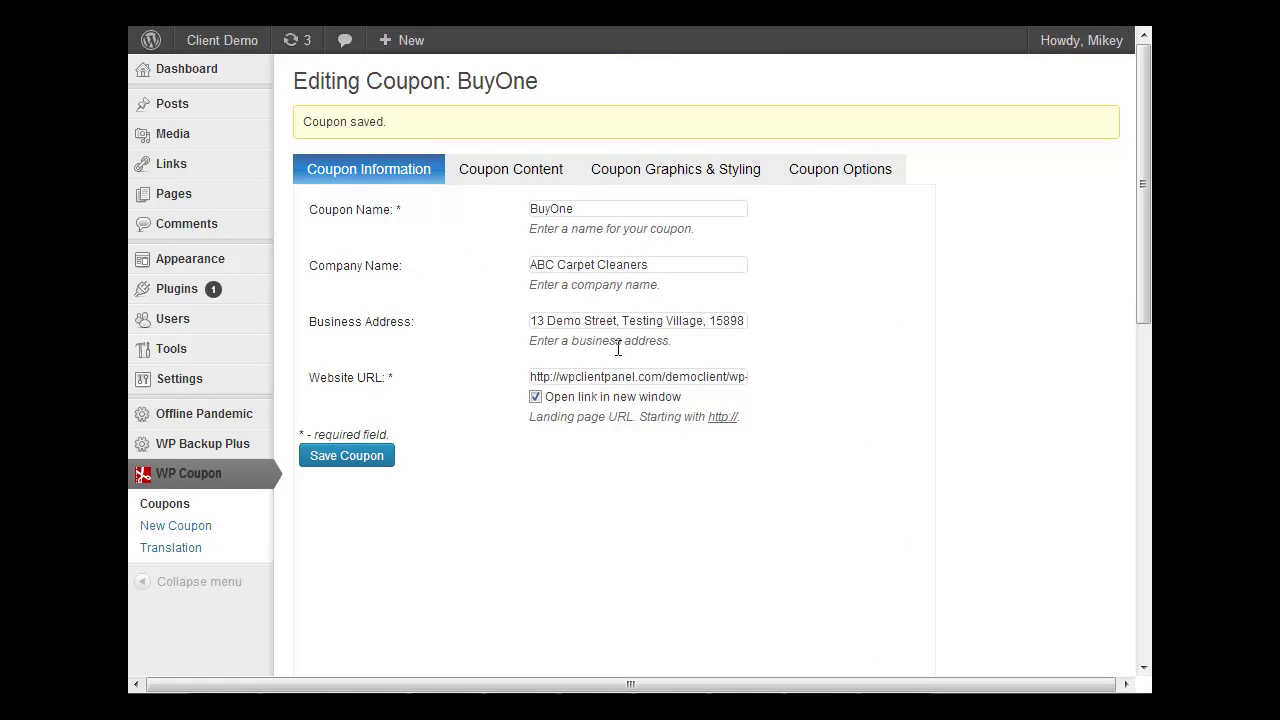
left_click(597, 210)
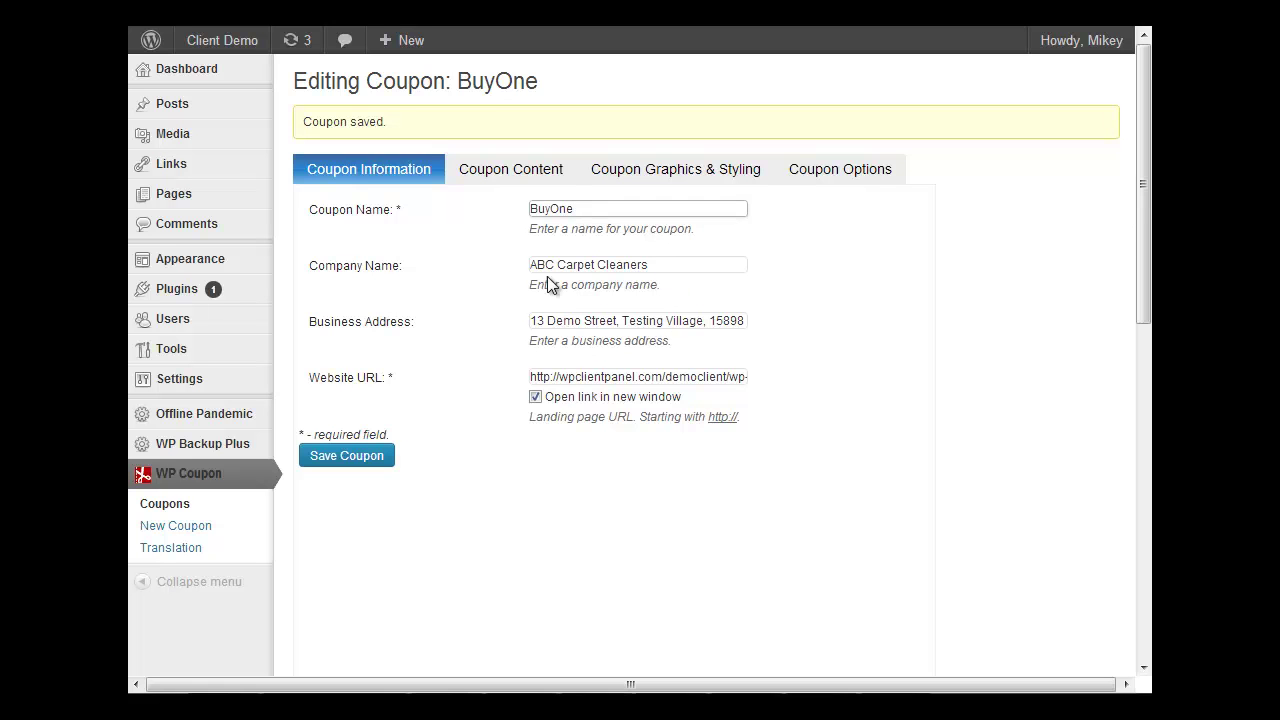
left_click(505, 178)
left_click_drag(620, 399, 543, 293)
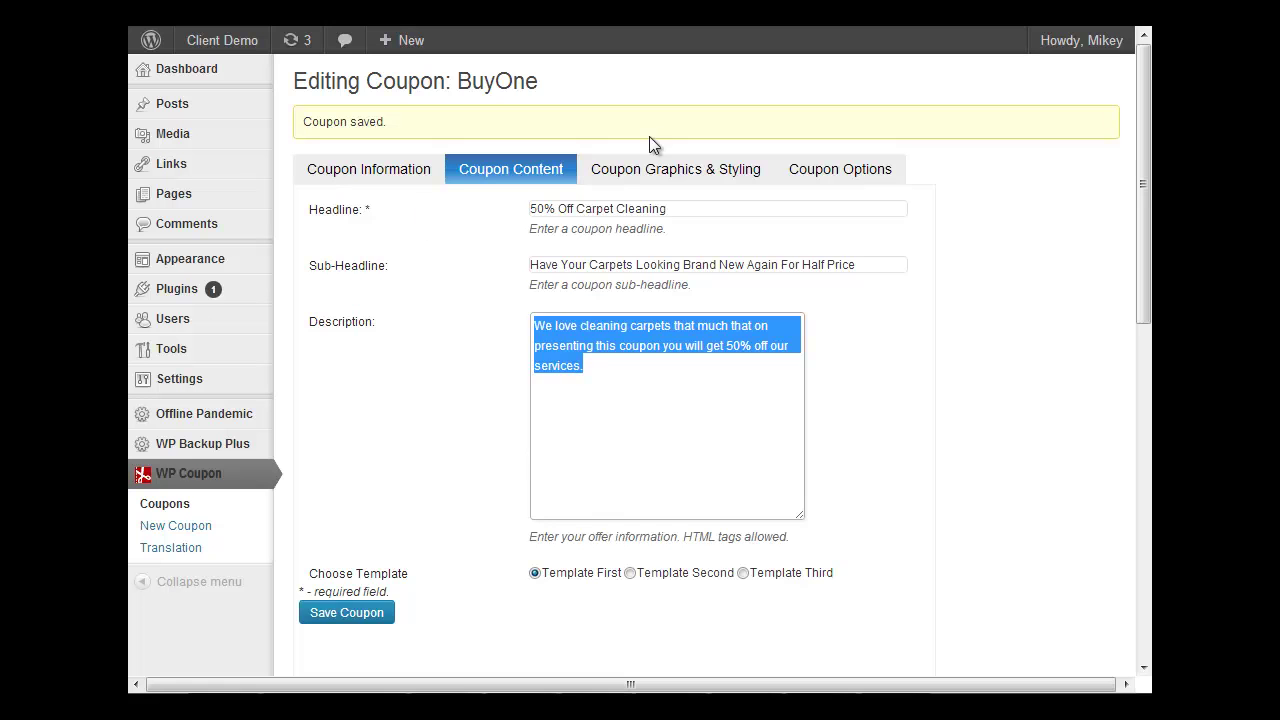
Set the coupon color of the BuyOne coupon to Black in its graphics and styling settings
left_click(653, 192)
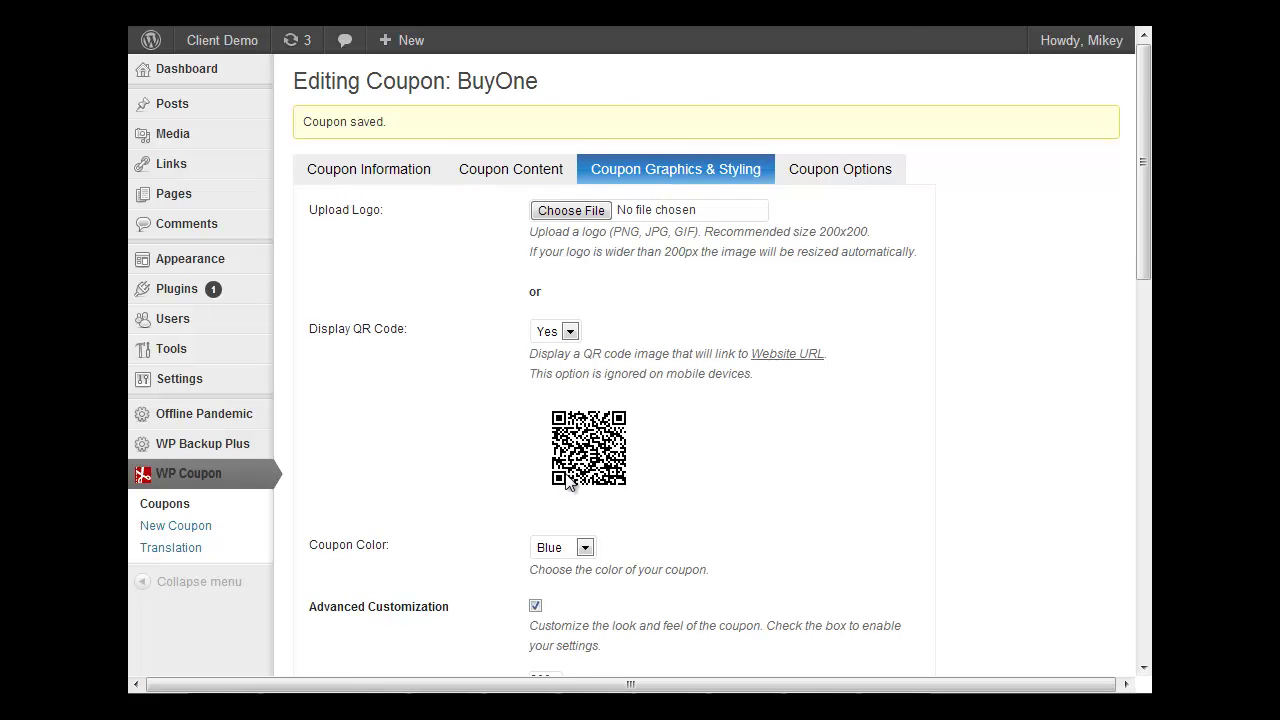
scroll(565, 475, "down", 2)
left_click(565, 350)
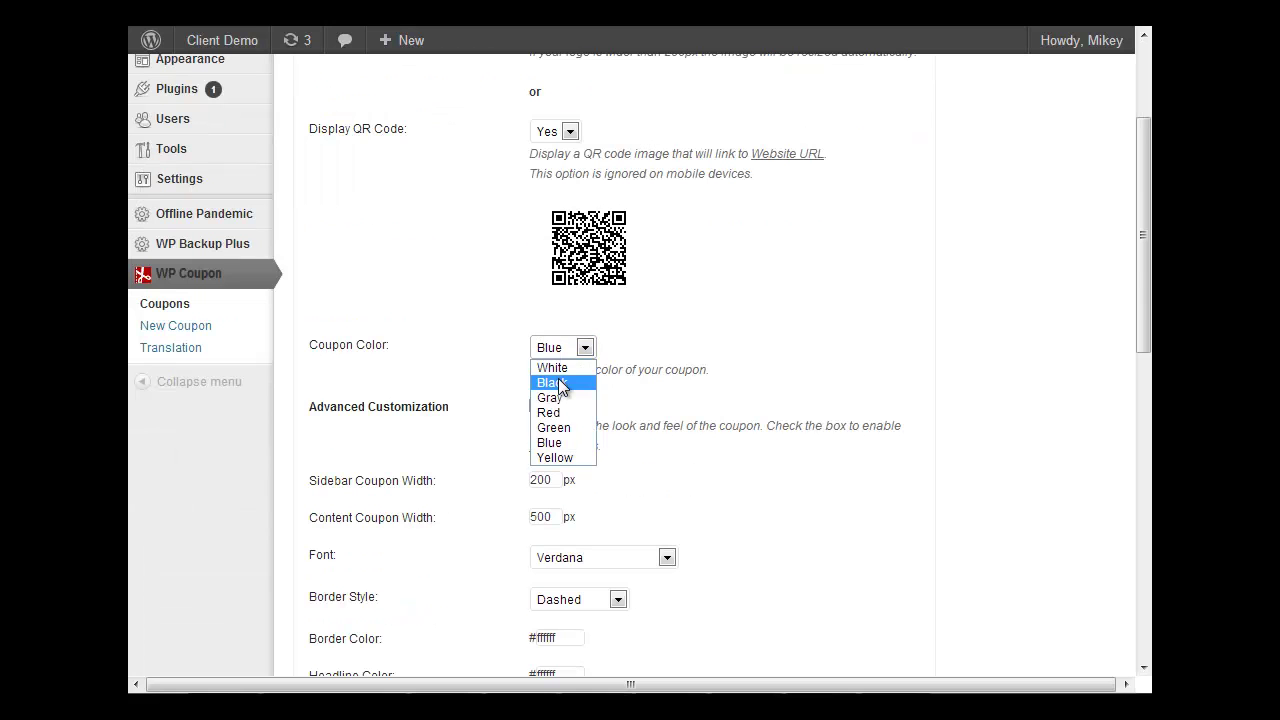
left_click(558, 377)
Try out different border styles for the coupon, including Solid
scroll(615, 430, "down", 3)
scroll(615, 432, "down", 1)
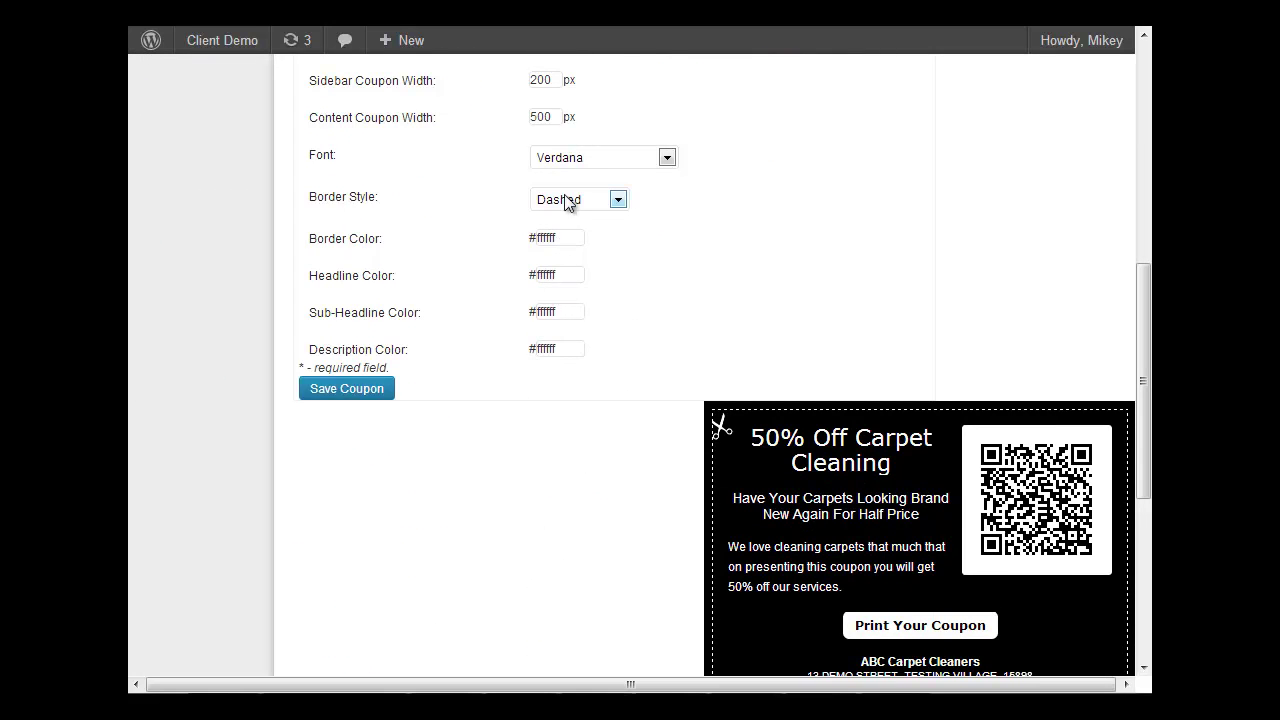
left_click(570, 200)
left_click(580, 264)
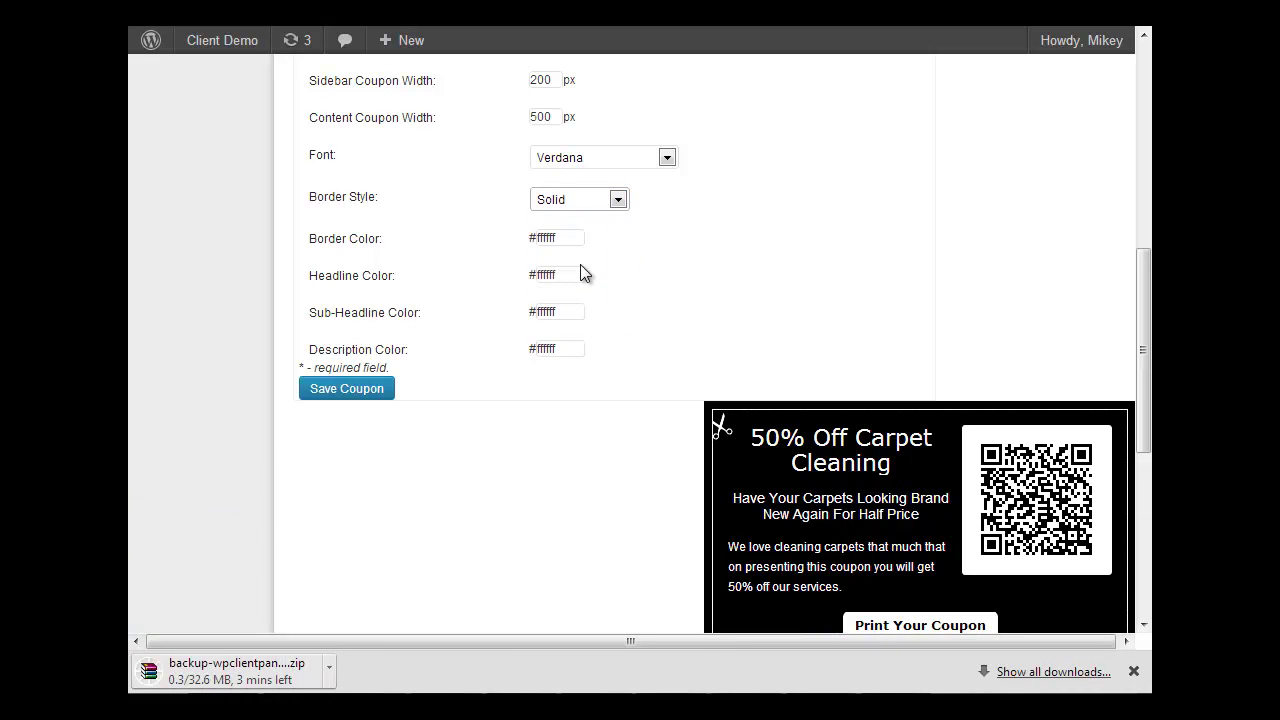
left_click(598, 200)
left_click(578, 248)
left_click(593, 200)
left_click(581, 236)
key("Return")
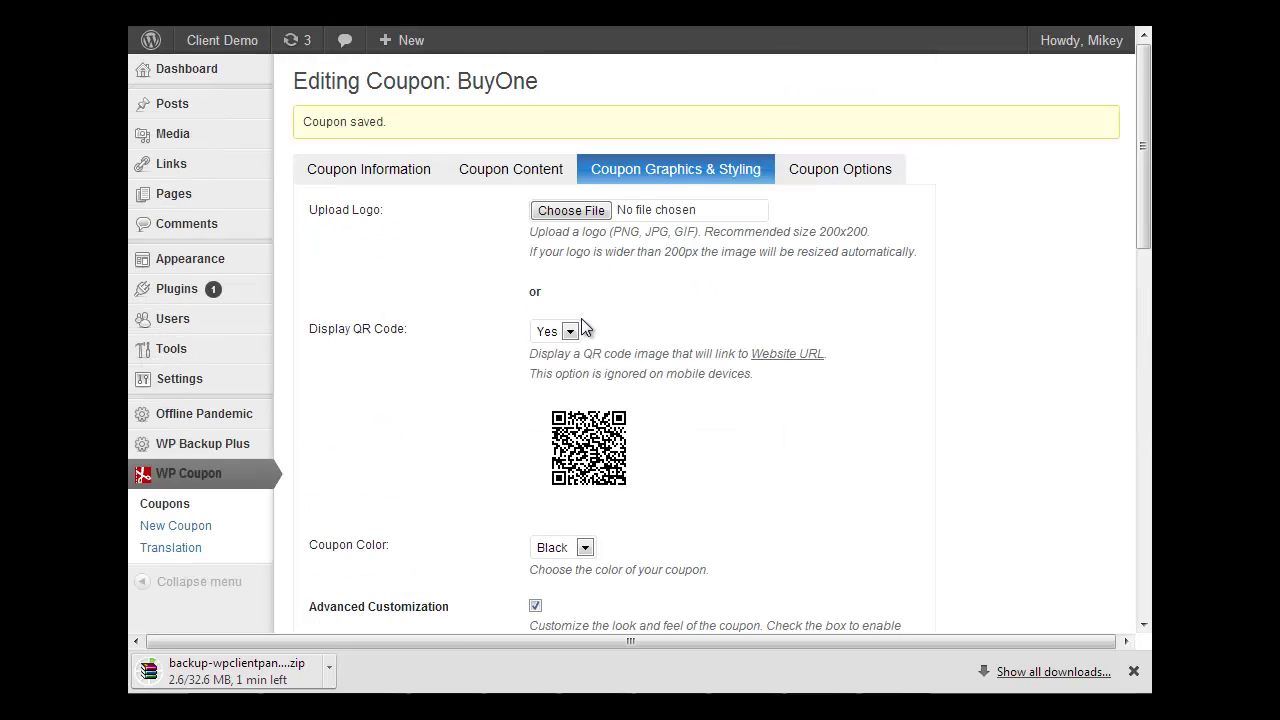
Examine the coupon's options, including the available coupon types
left_click(845, 170)
scroll(845, 170, "down", 1)
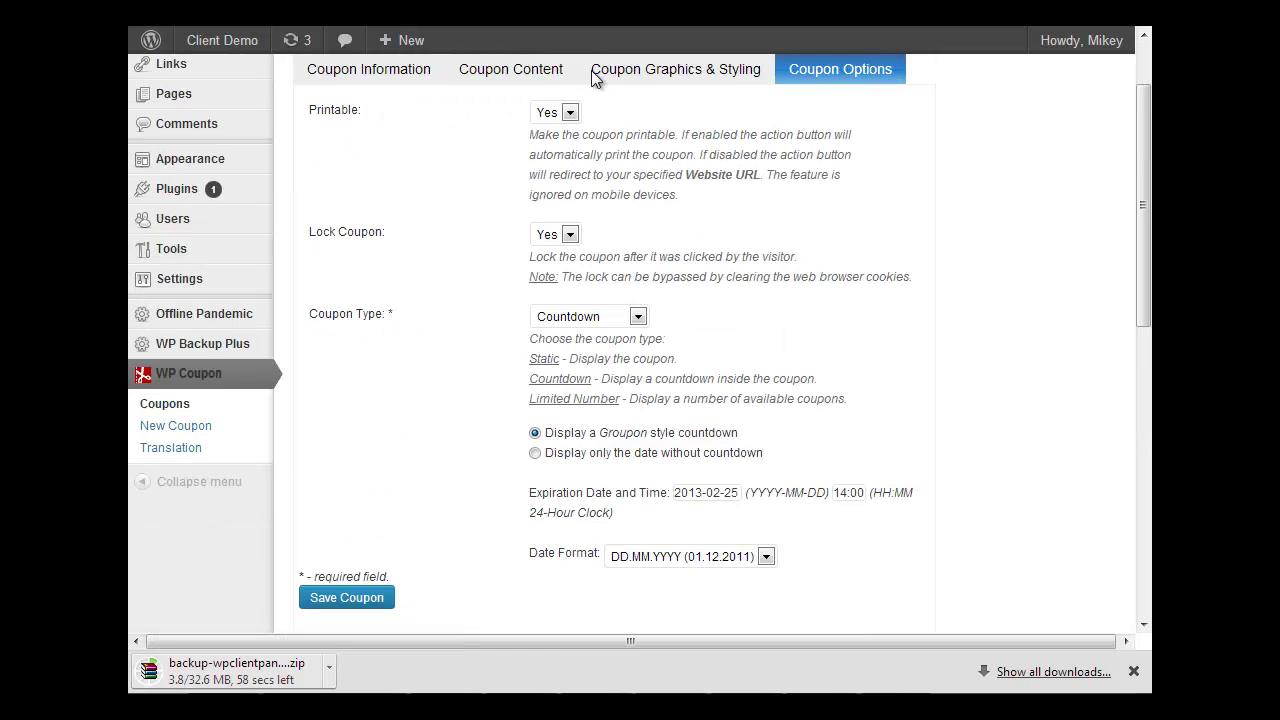
left_click(588, 317)
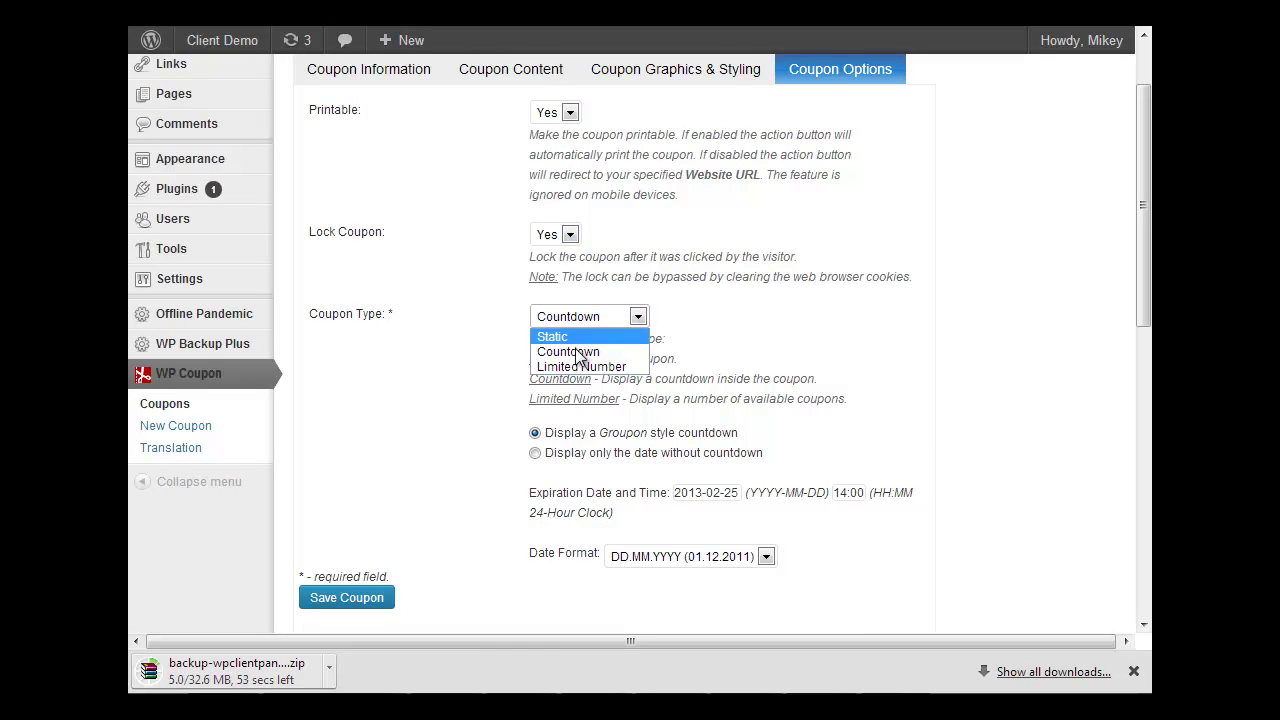
left_click(590, 317)
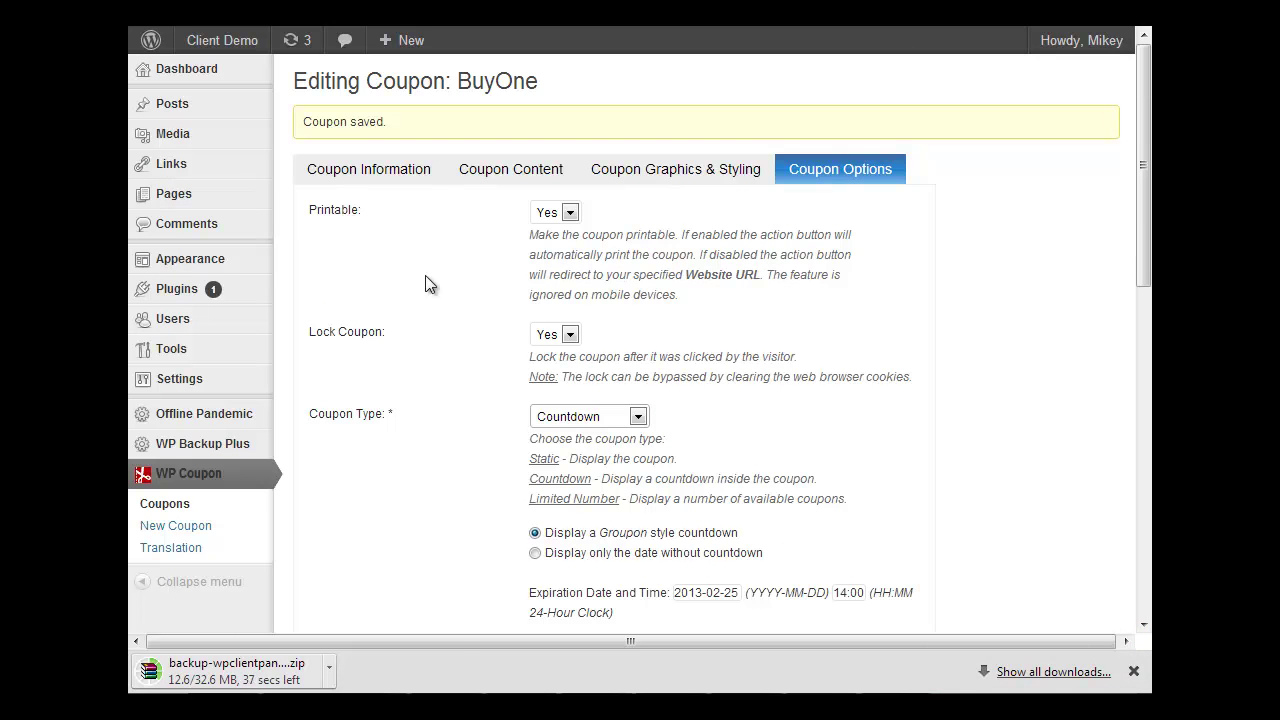
Open the list of all pages of the site
left_click(282, 216)
mouse_move(225, 198)
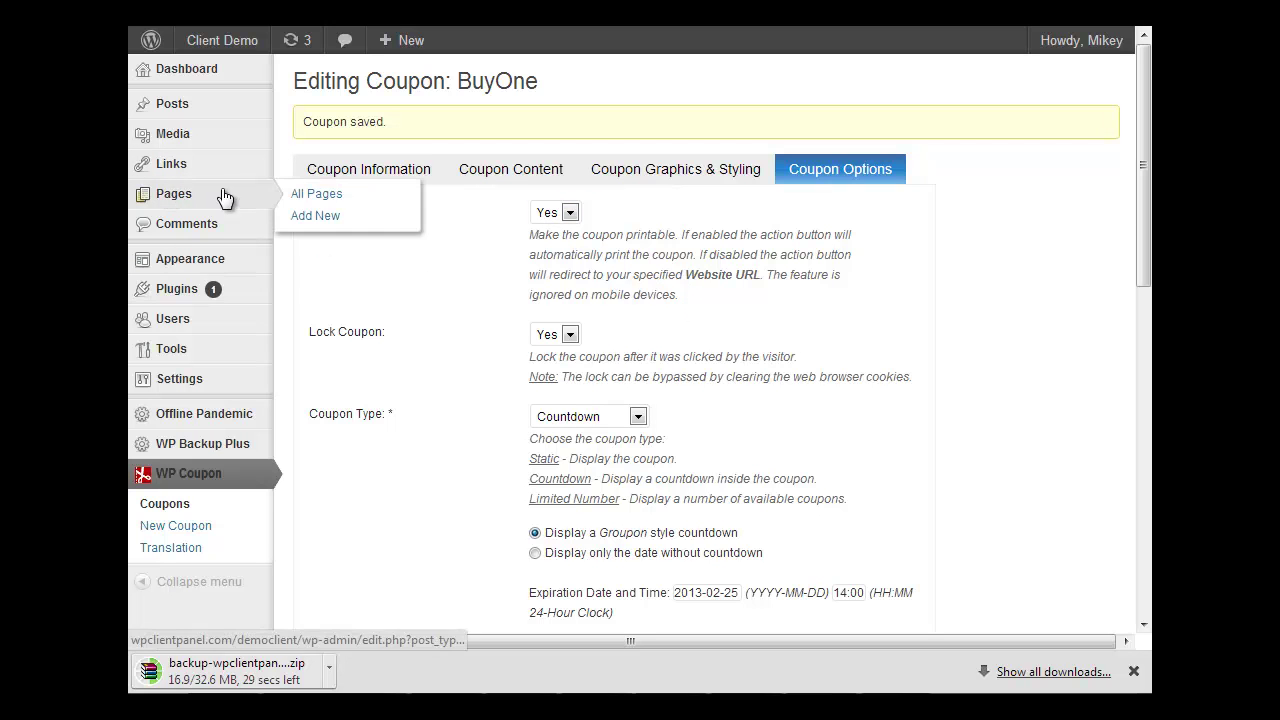
left_click(318, 194)
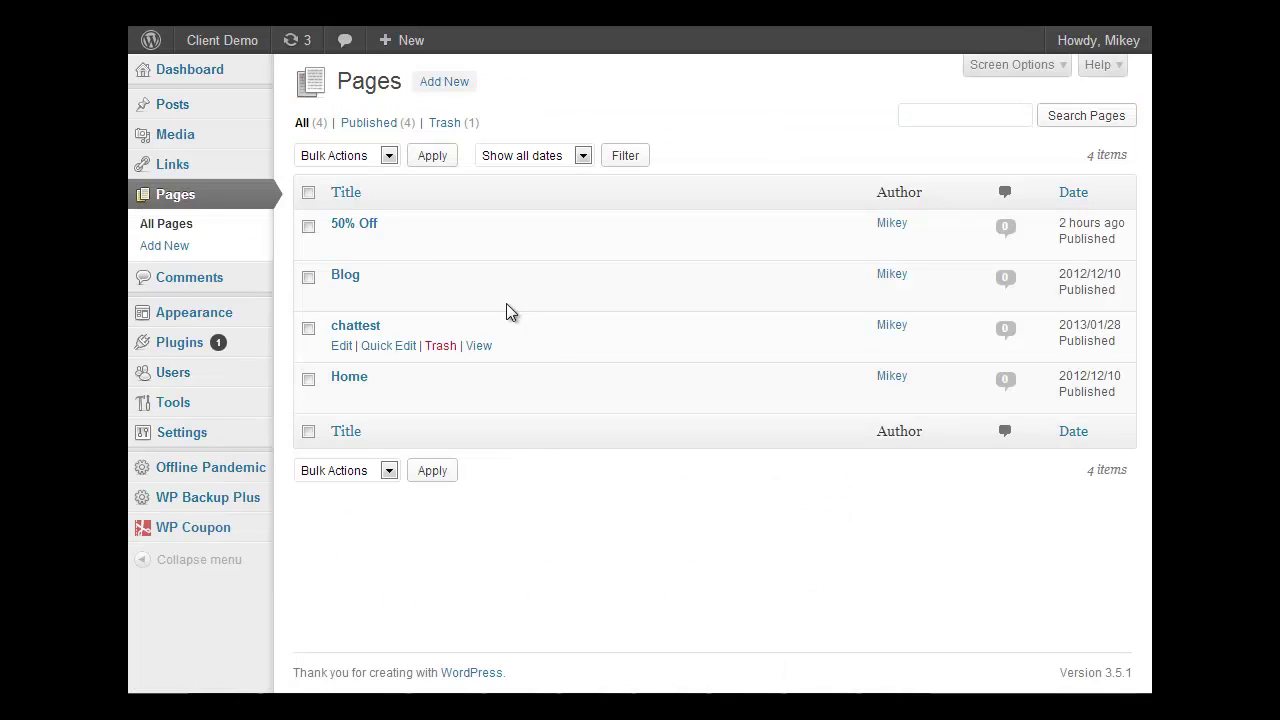
Open the 50% Off page for editing and check the available coupons in its WP Coupon section
left_click(352, 254)
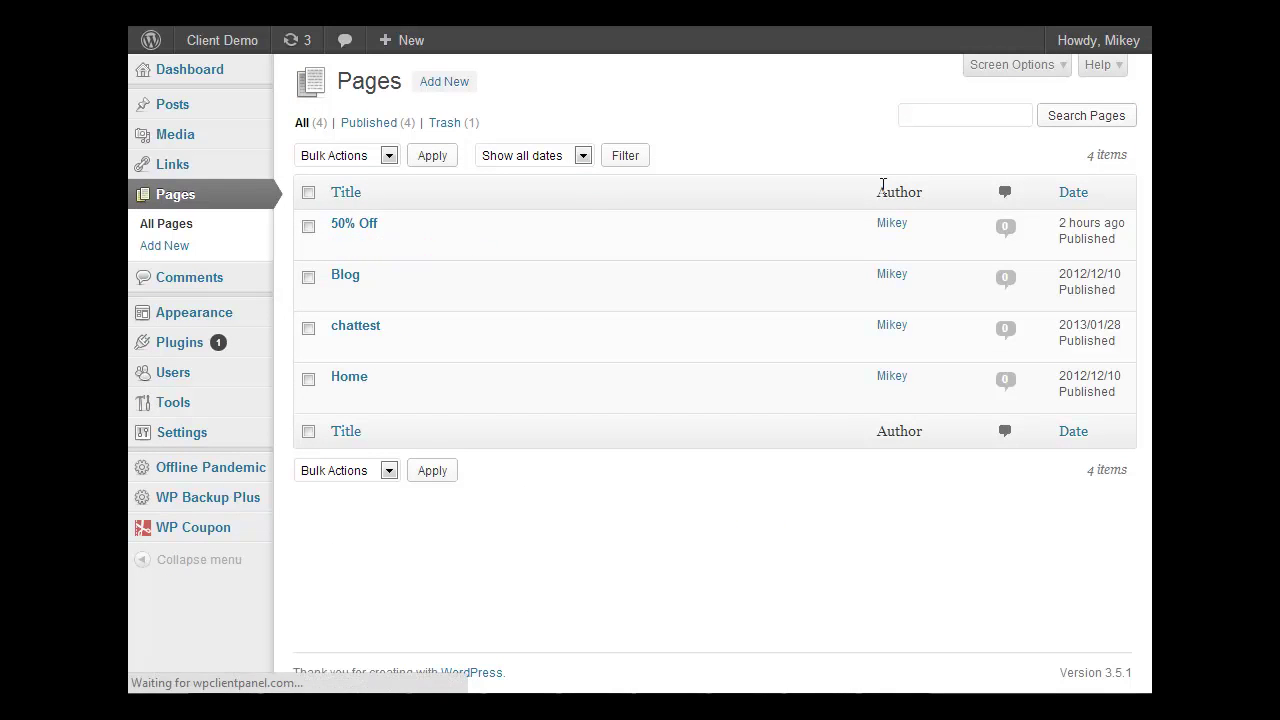
scroll(606, 374, "down", 3)
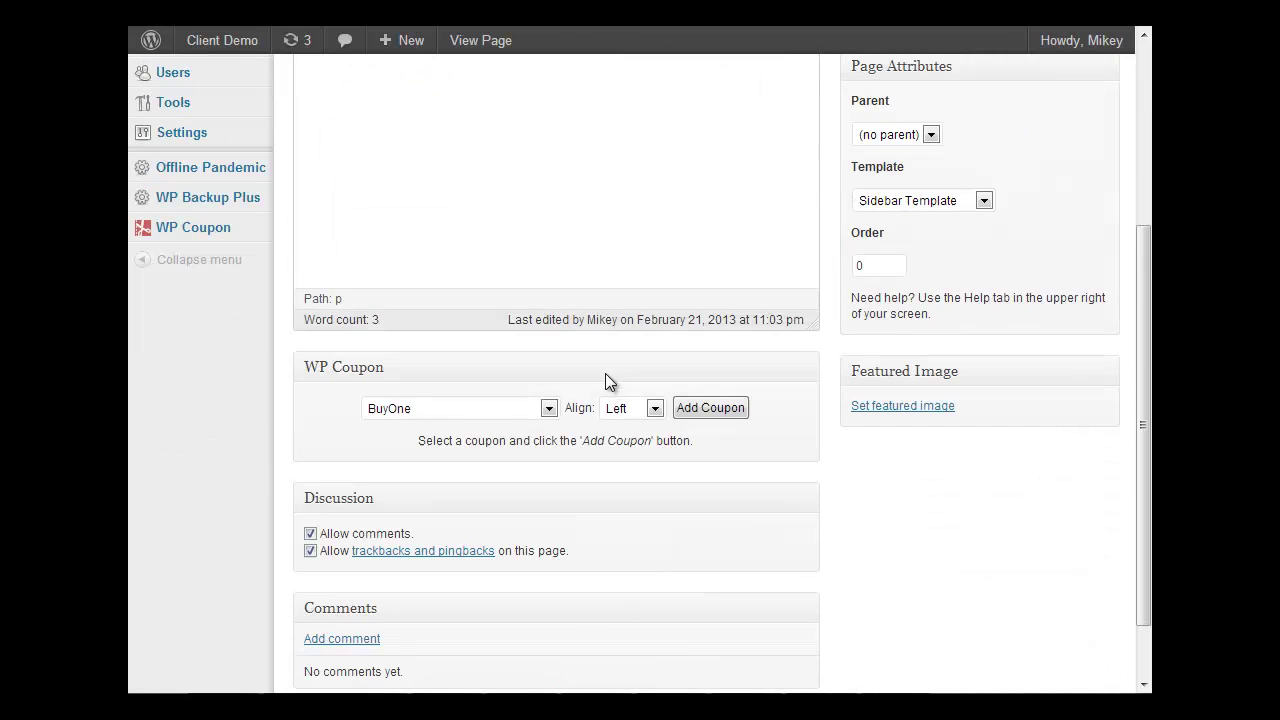
left_click(478, 421)
left_click(478, 412)
scroll(310, 490, "up", 3)
Save the Main Sidebar's WP Coupon widget with the title Coupon and the BuyOne coupon
mouse_move(205, 318)
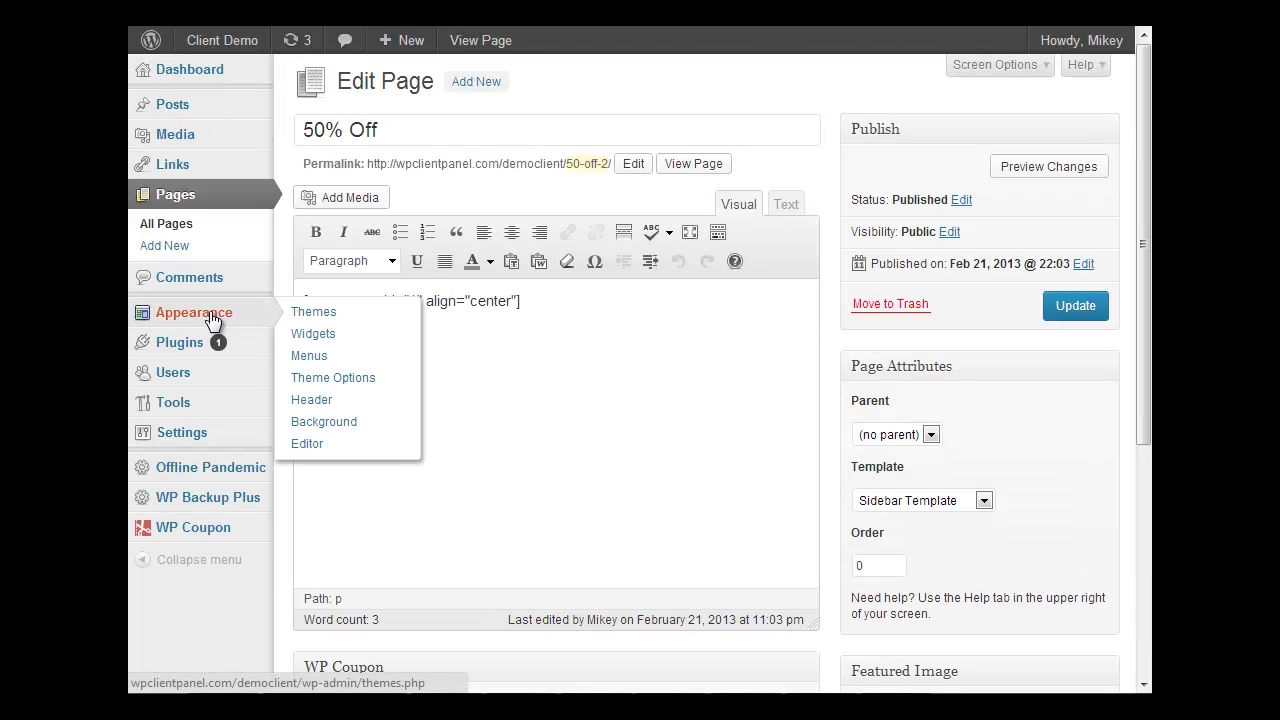
left_click(338, 335)
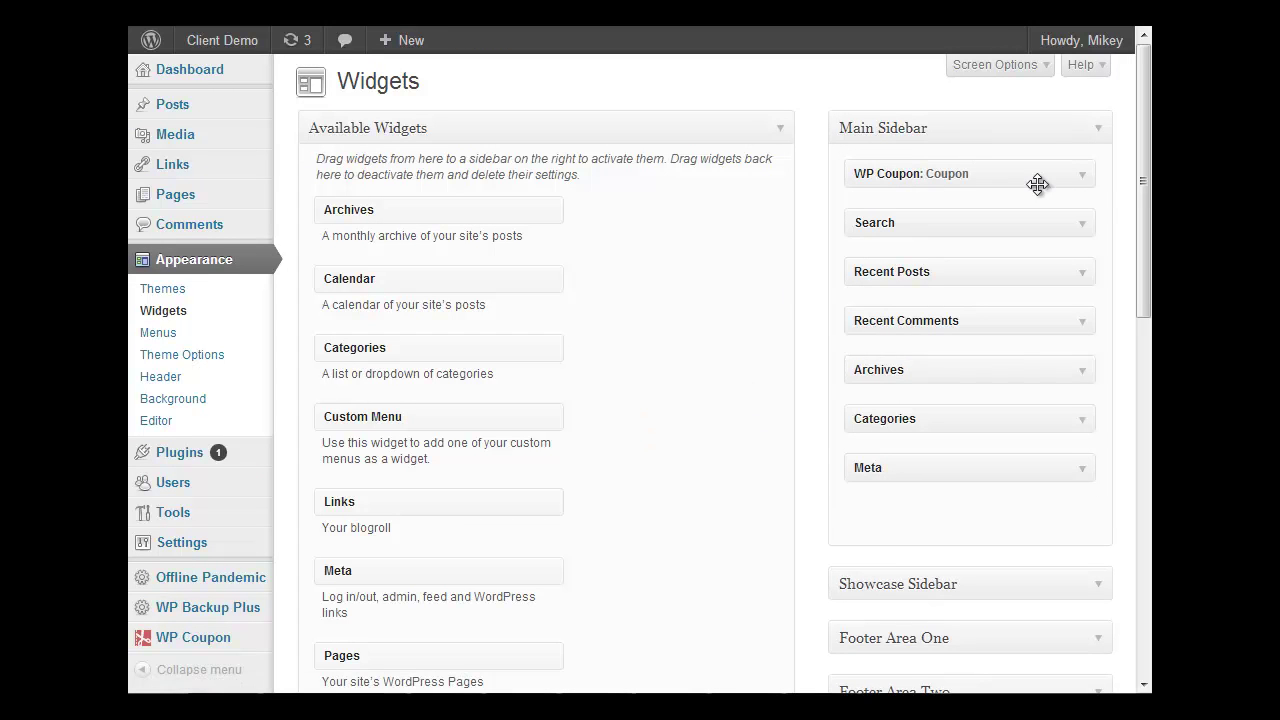
left_click(1080, 183)
left_click_drag(929, 229, 859, 229)
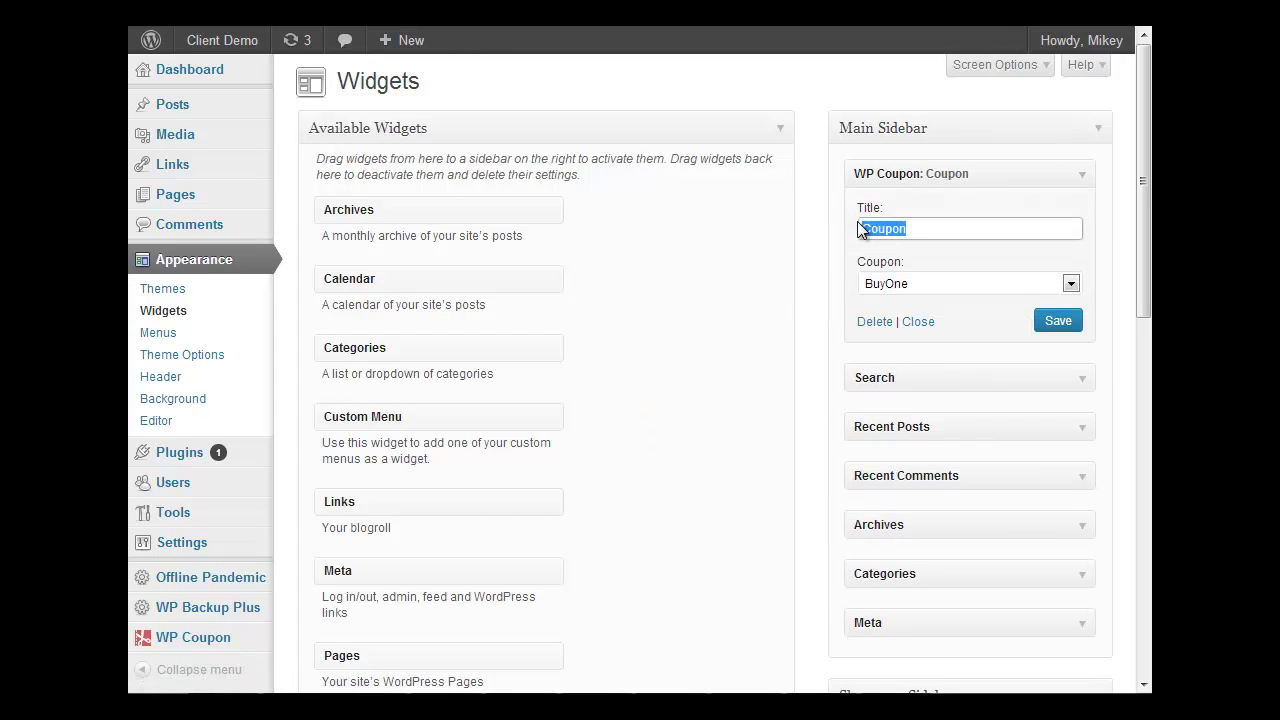
left_click(1057, 320)
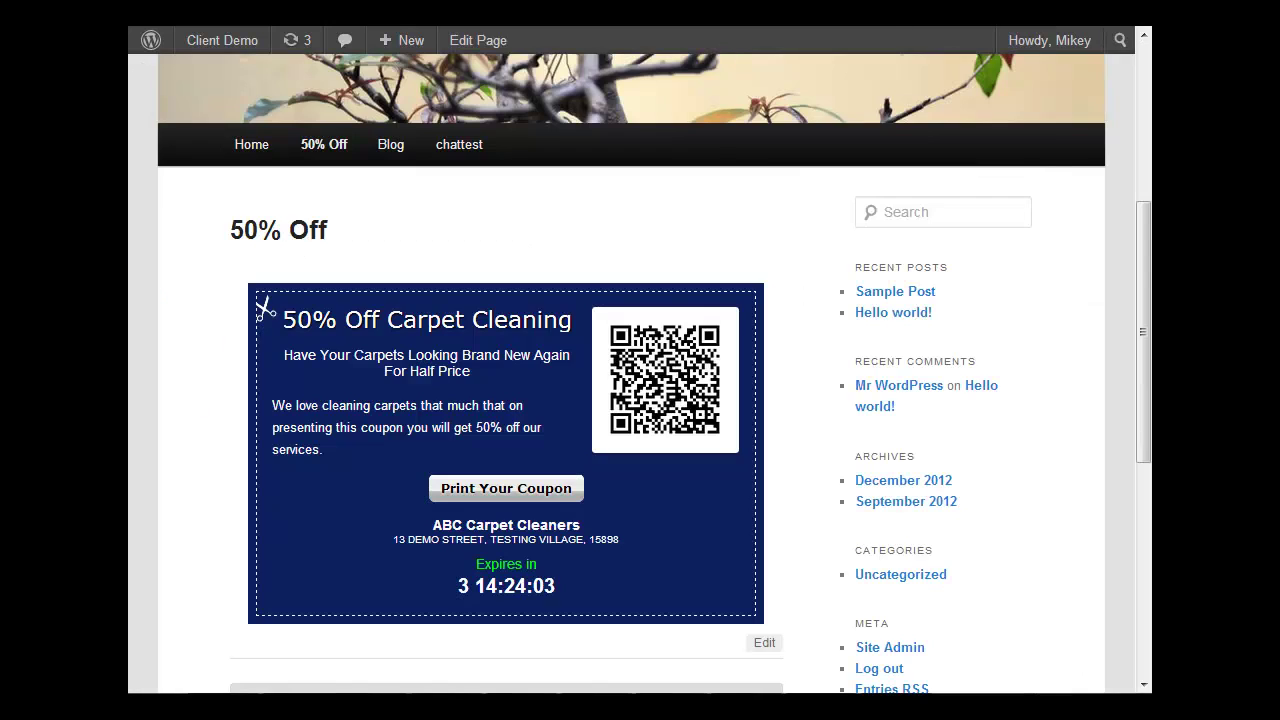
Reload the published 50% Off page and examine the coupons in its content and sidebar
key("F5")
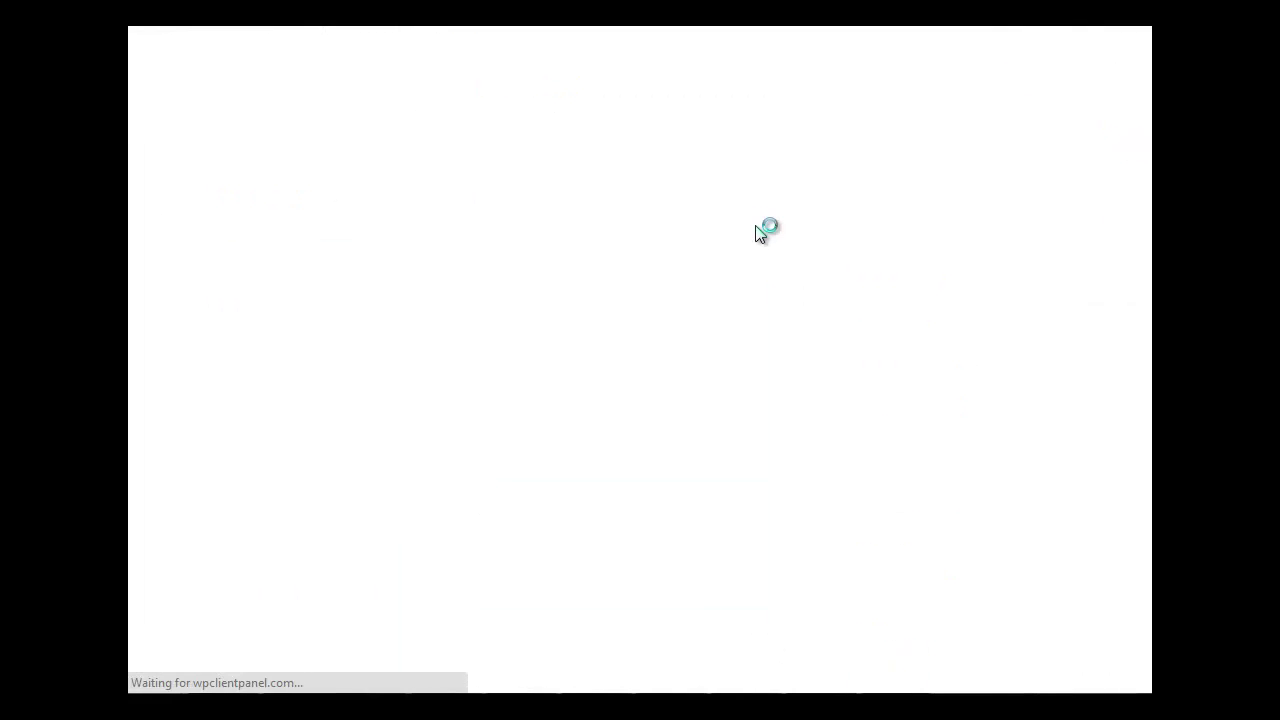
scroll(794, 285, "down", 7)
scroll(794, 285, "up", 2)
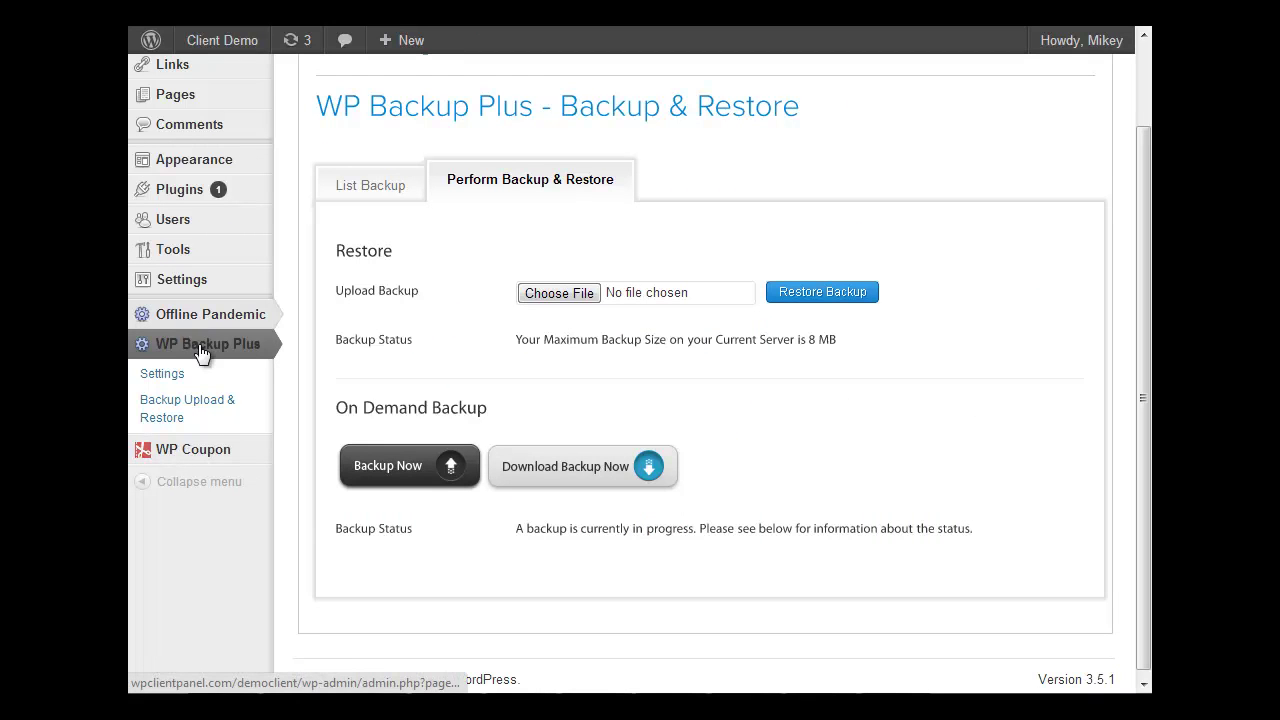
Revisit the WP Backup Plus plugin, the IMAP Backup & Archiver site and the published 50% Off coupon page for a recap
left_click(200, 352)
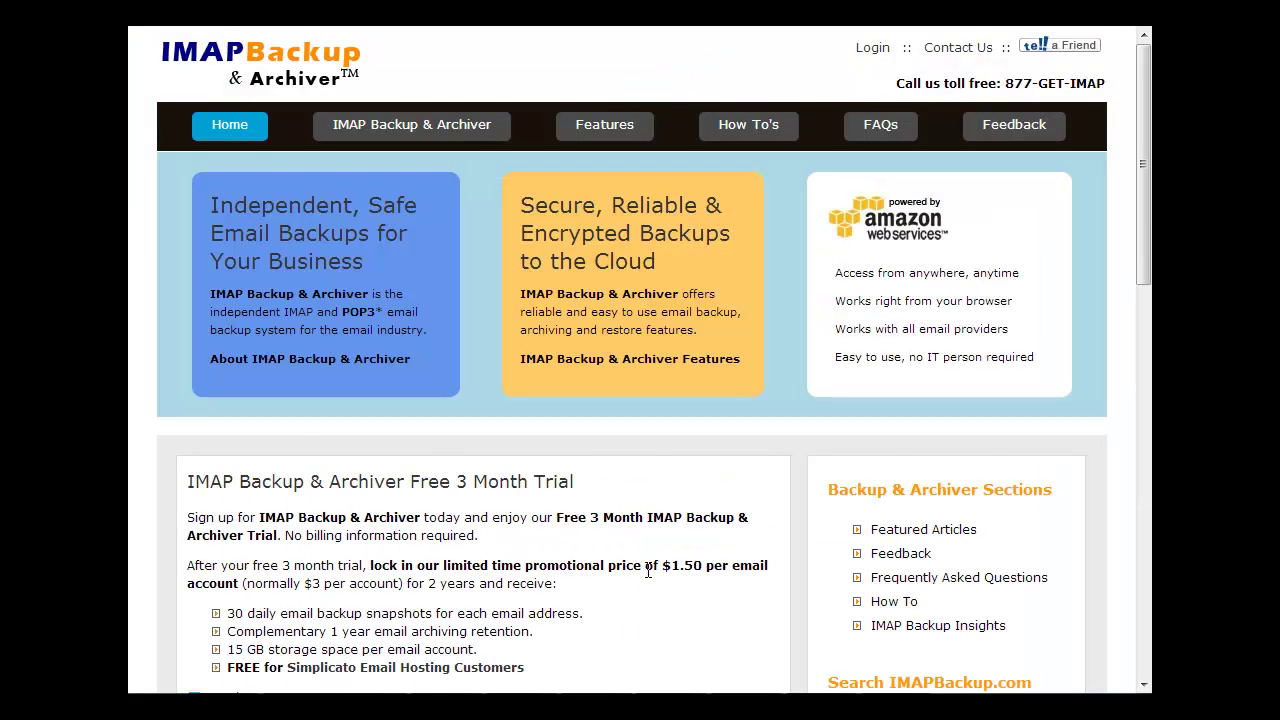
scroll(648, 570, "down", 1)
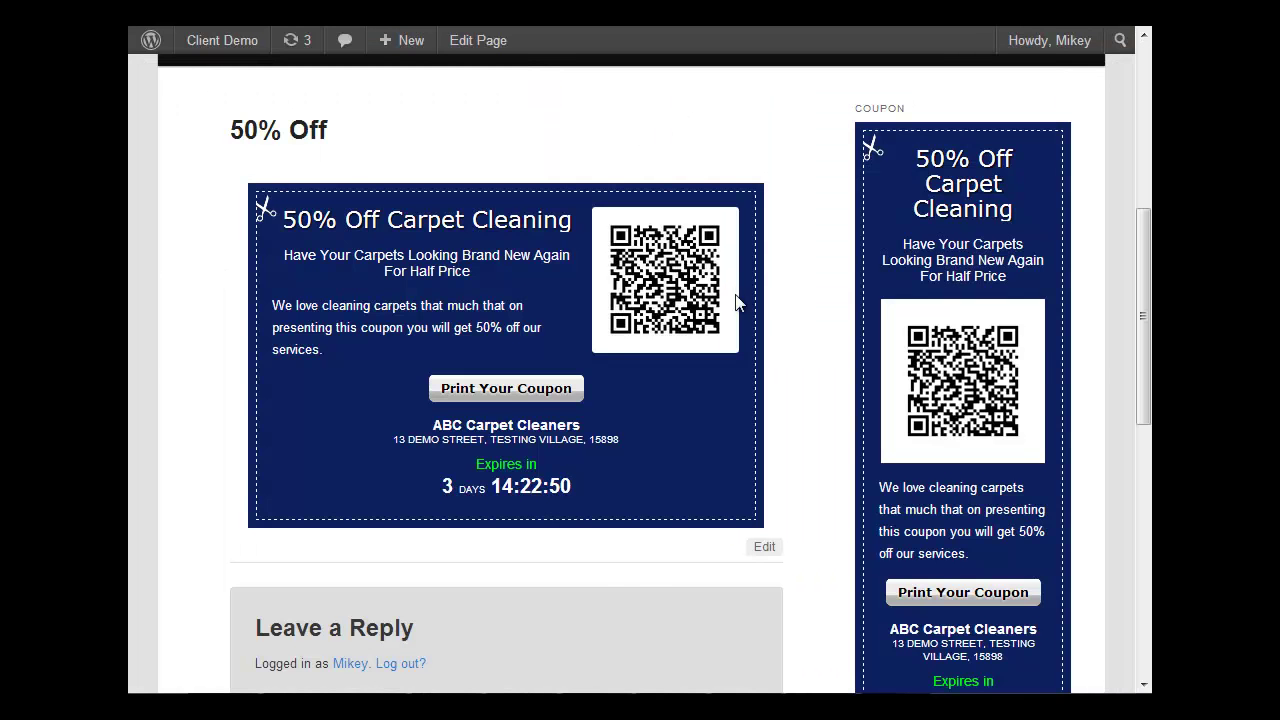
scroll(740, 300, "up", 5)
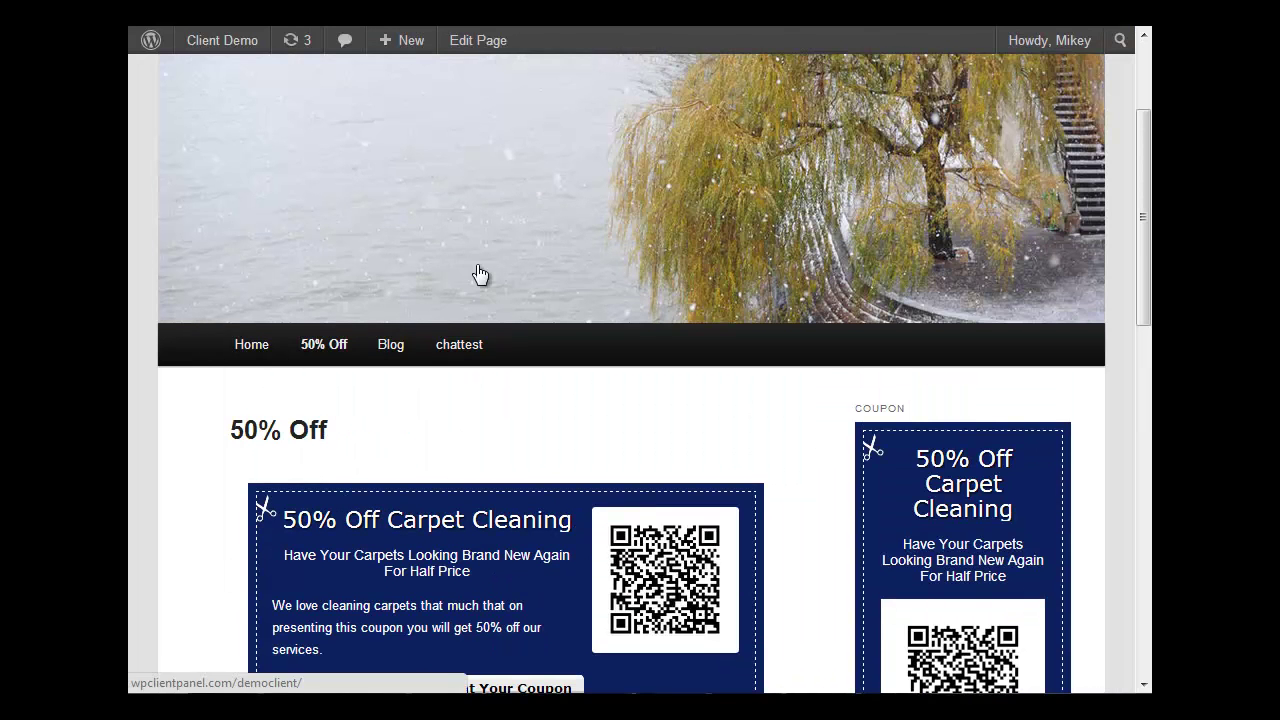
scroll(343, 418, "down", 2)
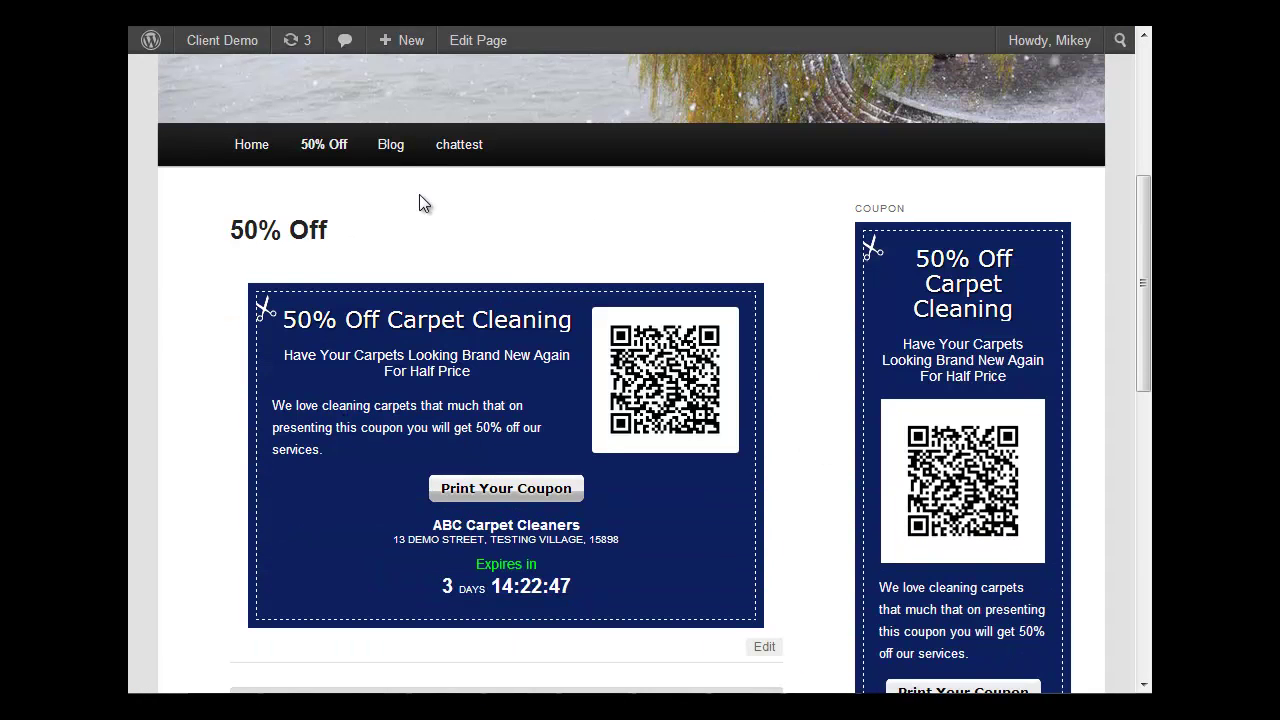